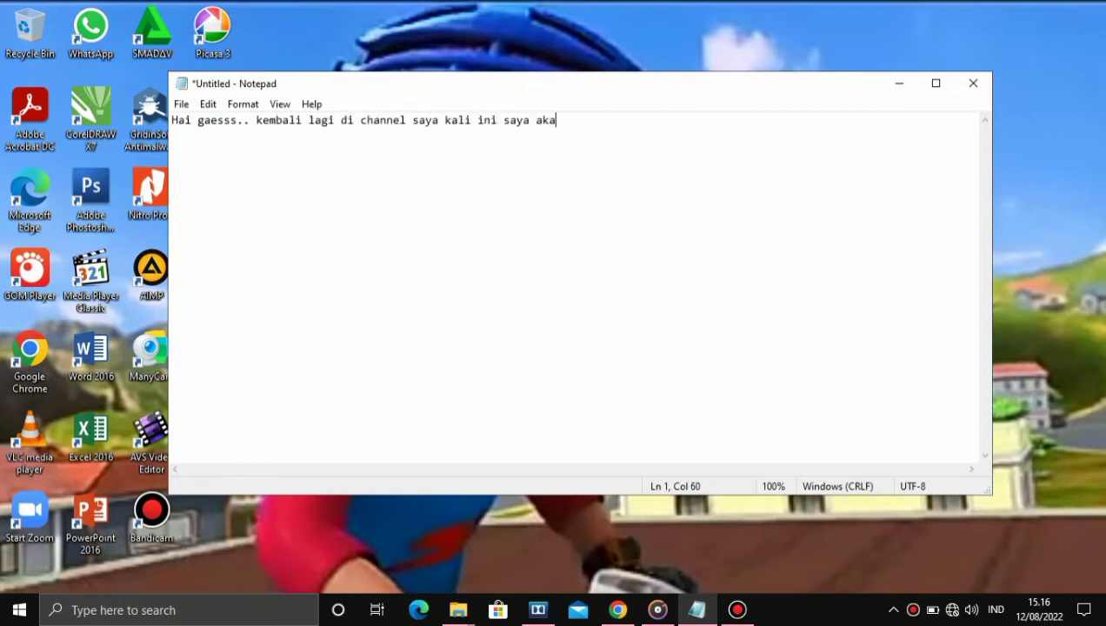
- Continue the note's first line up to "saya akan membagikan tutorial cara mengatasi phoenix os yang agagl booting"
{"action": "type", "text": "bagikan tutor"}
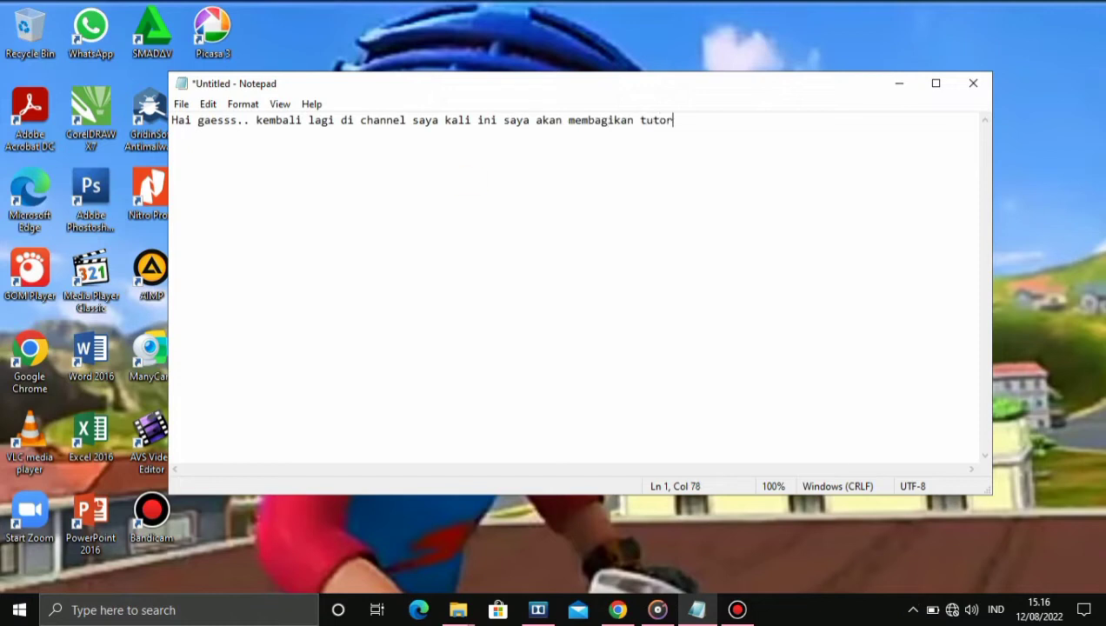
{"action": "type", "text": "ial cara mengatasi phoenix os yang agagl booting"}
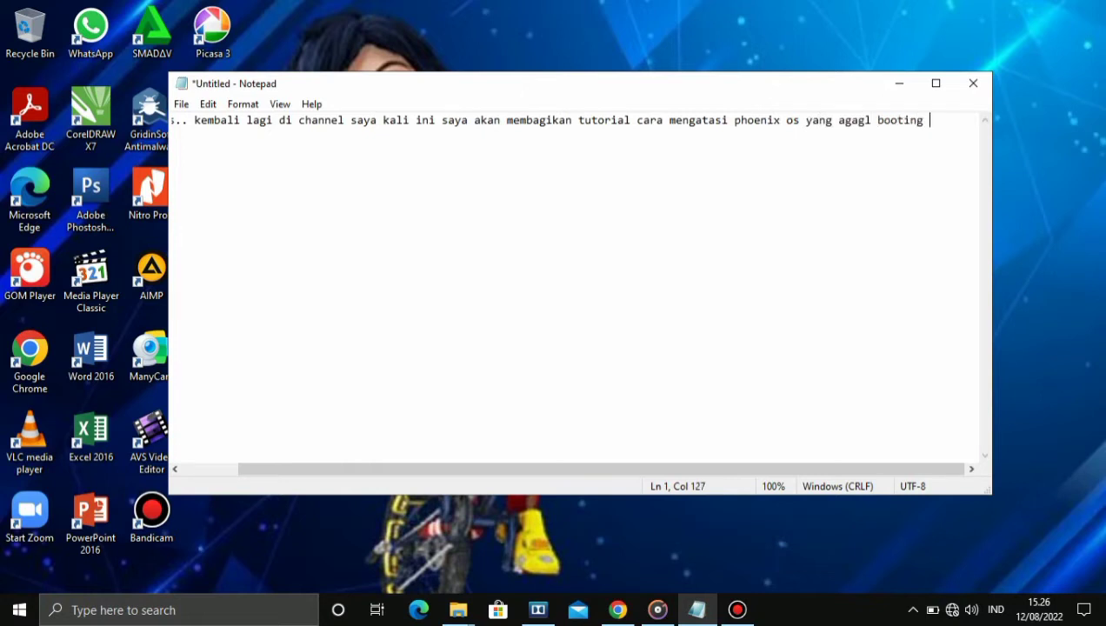
- Delete the misspelled ending "agagl booting" and begin the word again as "gaga"
{"action": "key", "text": "Return"}
{"action": "key", "text": "BackSpace"}
{"action": "key", "text": "BackSpace"}
{"action": "key", "text": "BackSpace"}
{"action": "key", "text": "BackSpace"}
{"action": "key", "text": "BackSpace"}
{"action": "key", "text": "BackSpace"}
{"action": "key", "text": "BackSpace"}
{"action": "key", "text": "BackSpace"}
{"action": "key", "text": "BackSpace"}
{"action": "key", "text": "BackSpace"}
{"action": "key", "text": "BackSpace"}
{"action": "key", "text": "BackSpace"}
{"action": "key", "text": "BackSpace"}
{"action": "key", "text": "BackSpace"}
{"action": "key", "text": "BackSpace"}
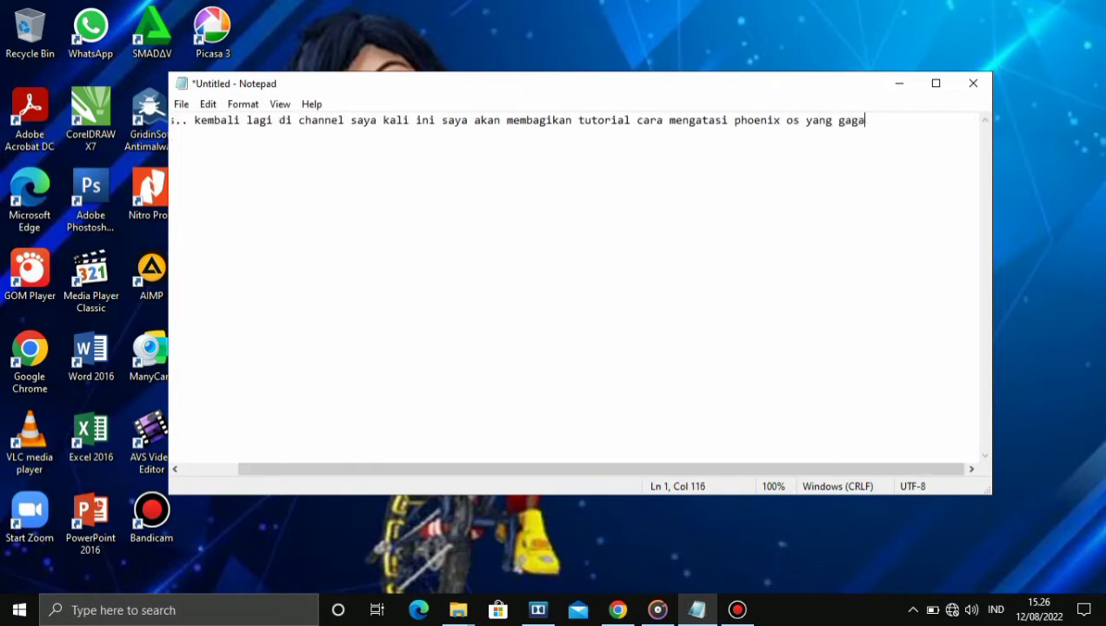
{"action": "key", "text": "Return"}
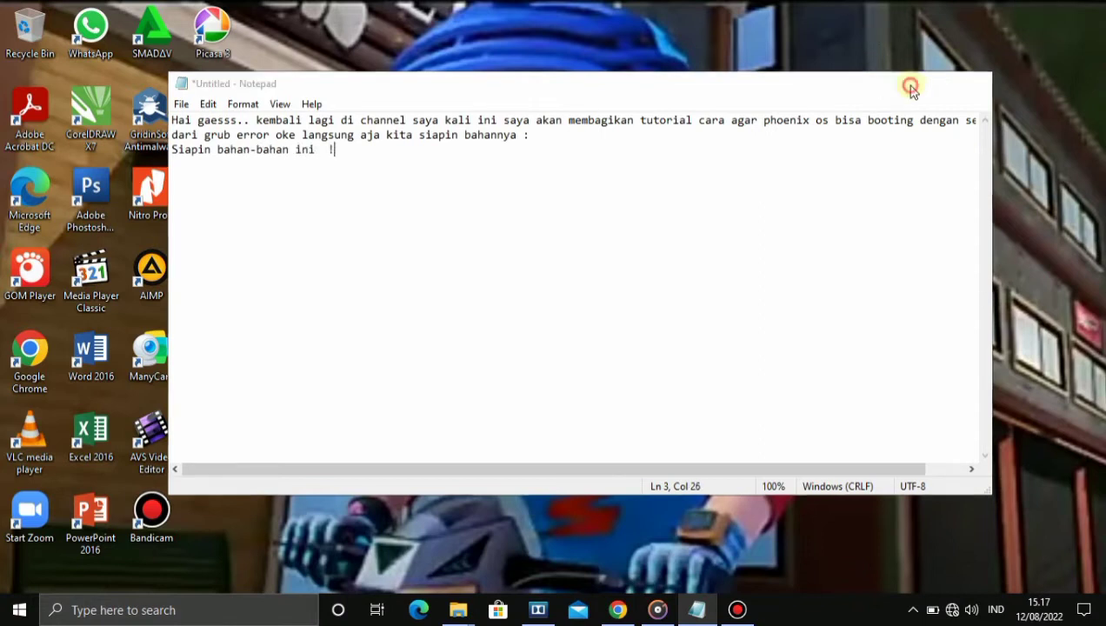
- Minimize the note and open New Volume (E:) in a maximized File Explorer window
{"action": "left_click", "coordinate": [901, 83]}
{"action": "mouse_move", "coordinate": [470, 613]}
{"action": "key", "text": "super+s"}
{"action": "key", "text": "super+e"}
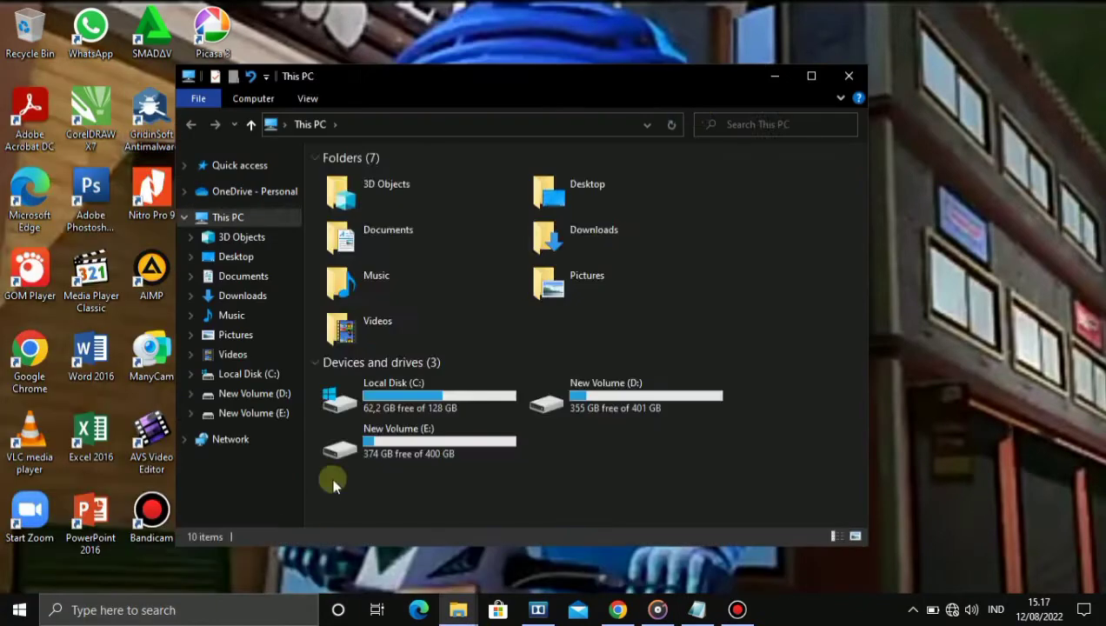
{"action": "left_click", "coordinate": [254, 413]}
{"action": "left_click", "coordinate": [811, 76]}
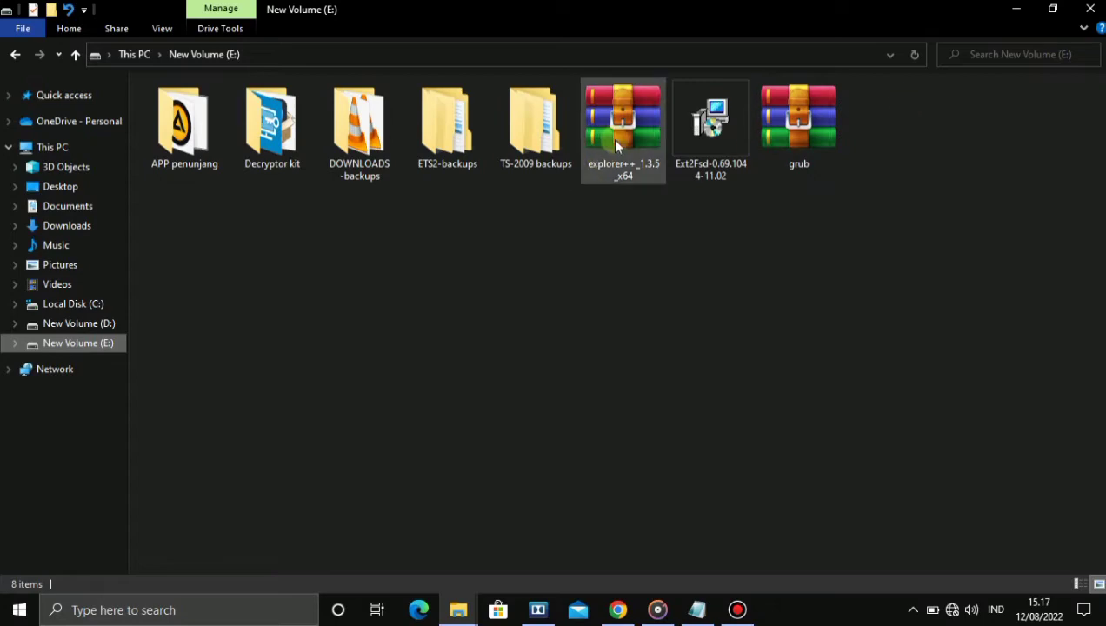
- Return to Notepad and list the materials as "-Explorer plus plus", "-EXT" and "-Grub" on separate lines
{"action": "left_click", "coordinate": [1017, 11]}
{"action": "left_click", "coordinate": [696, 609]}
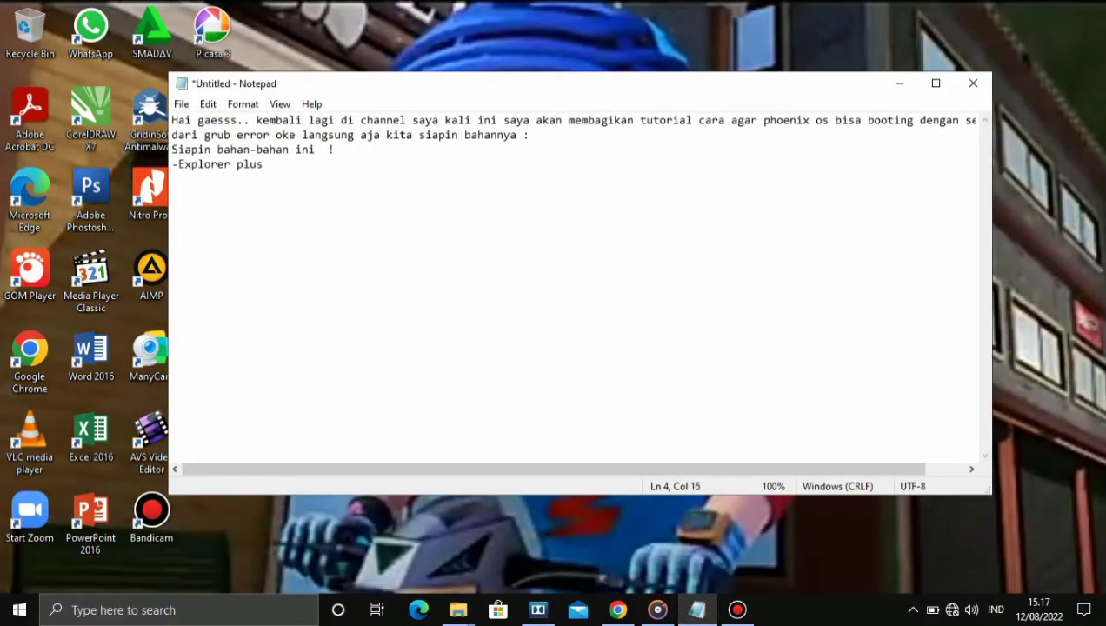
{"action": "type", "text": "plus"}
{"action": "key", "text": "Return"}
{"action": "type", "text": "-EXT "}
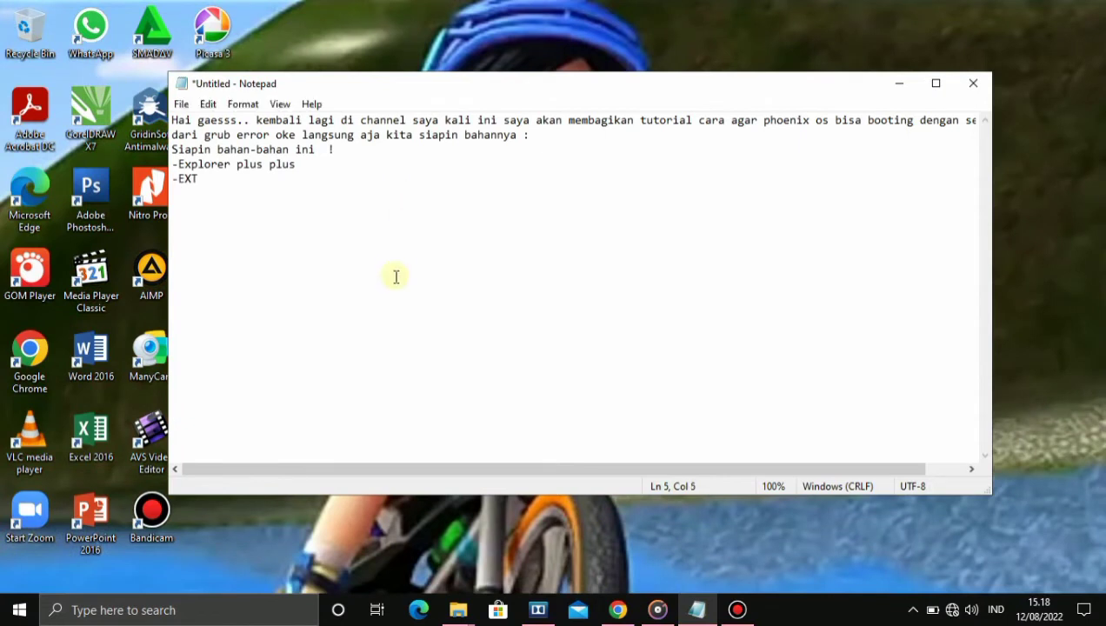
{"action": "type", "text": "-Grub"}
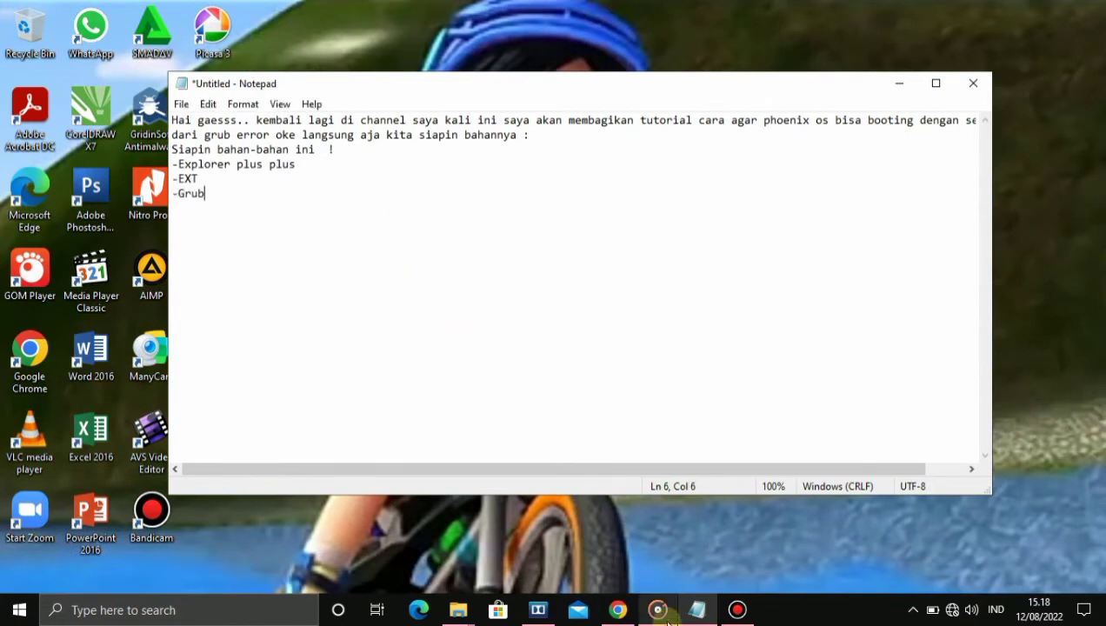
- Check the Ext2Fsd installer's name on drive E: and complete the note's second list item as "-EXT 2 FSD"
{"action": "mouse_move", "coordinate": [458, 609]}
{"action": "left_click", "coordinate": [600, 557]}
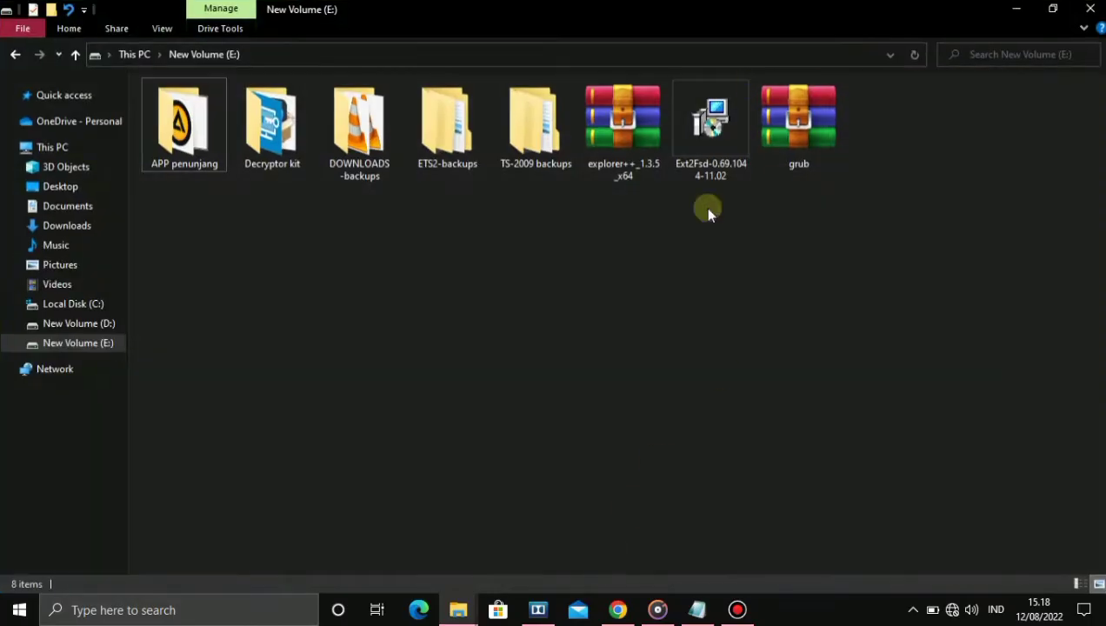
{"action": "left_click", "coordinate": [1016, 9]}
{"action": "left_click", "coordinate": [259, 180]}
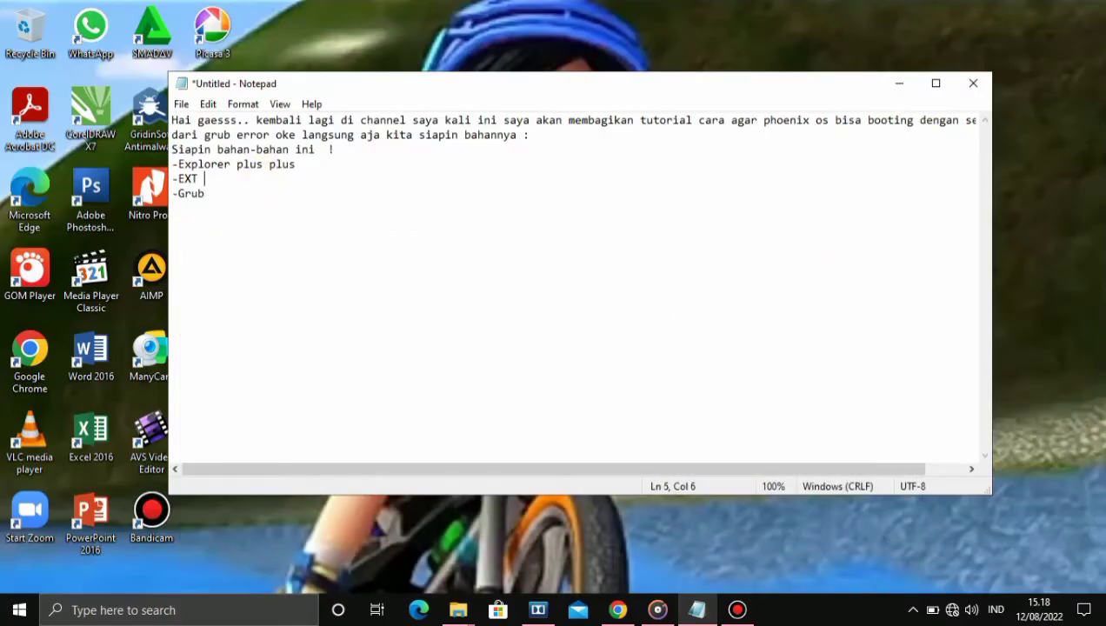
{"action": "type", "text": "2 FSD"}
- Add the line "Setelah siap sekarang kita install bahan- bahannya !" below the materials list
{"action": "type", "text": "ah siap sekarang kita"}
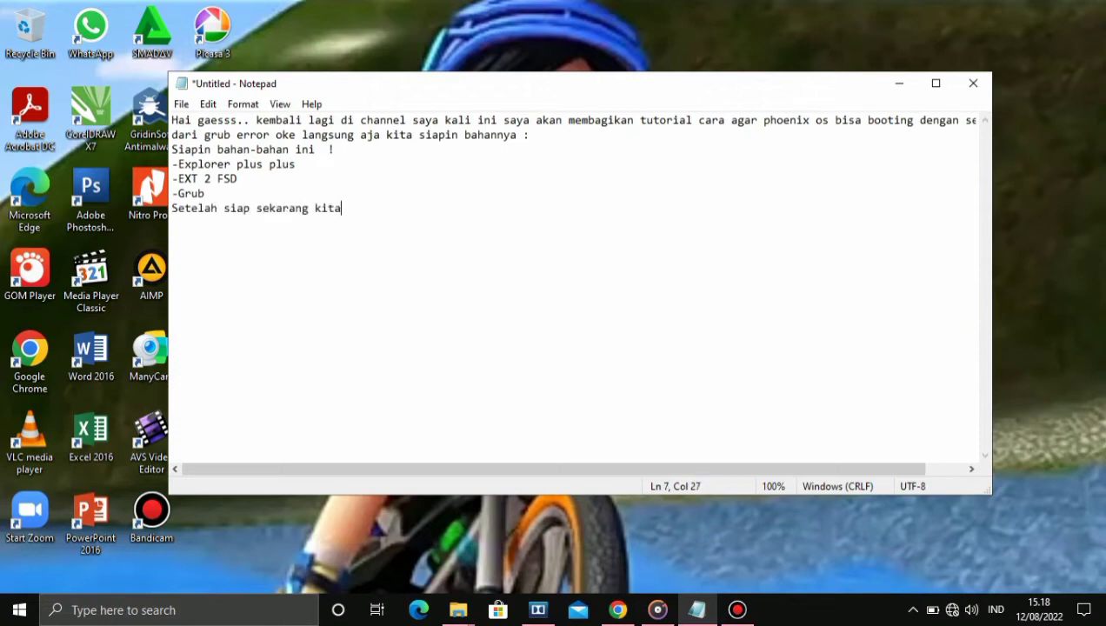
{"action": "type", "text": "n- bahannya !"}
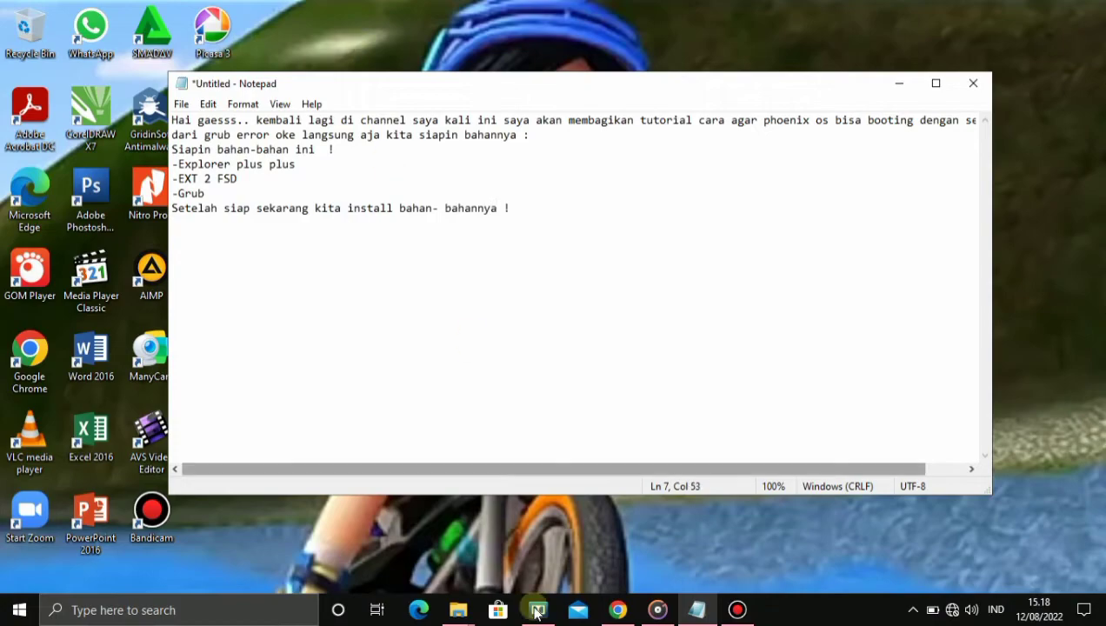
- Extract the explorer++_1.3.5_x64 archive on drive E: to E:\explorer++_1.3.5_x64
{"action": "mouse_move", "coordinate": [459, 609]}
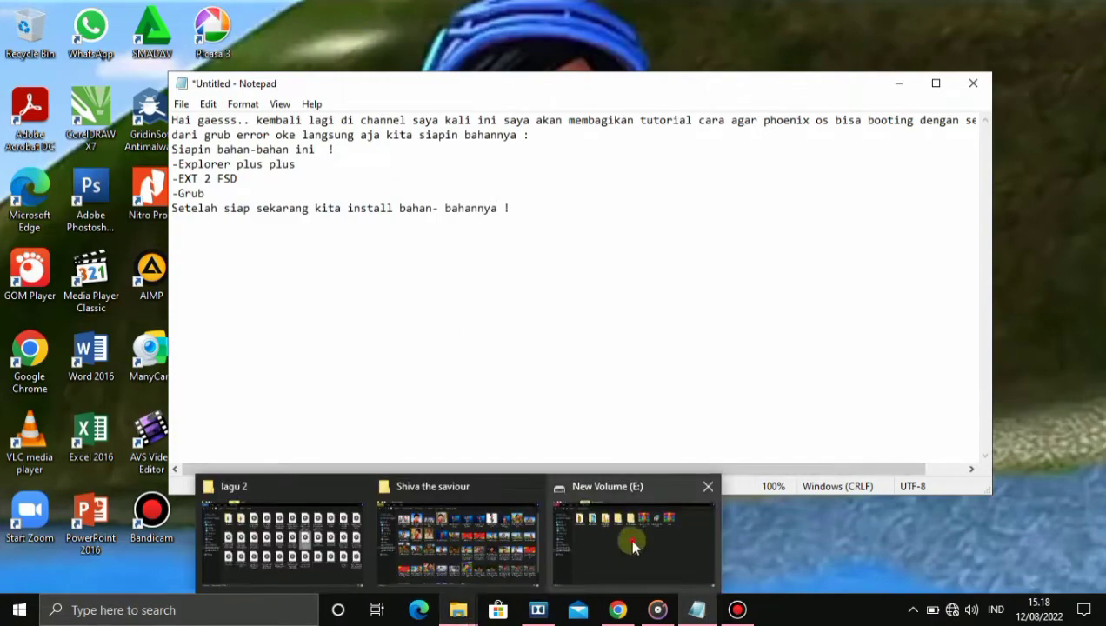
{"action": "left_click", "coordinate": [627, 537]}
{"action": "right_click", "coordinate": [628, 176]}
{"action": "left_click", "coordinate": [635, 219]}
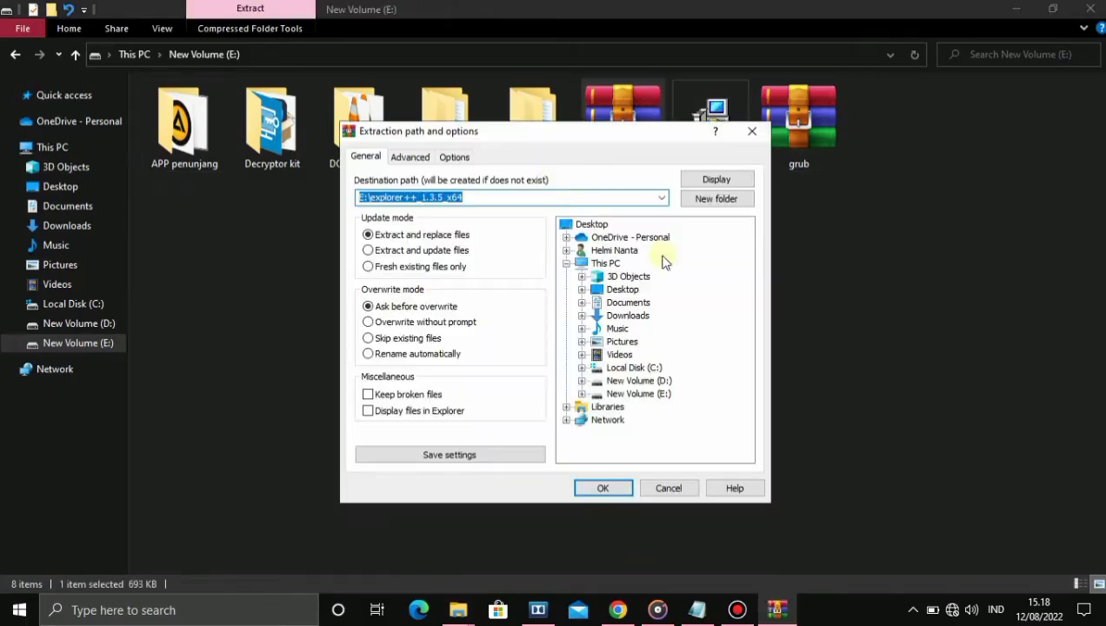
{"action": "left_click", "coordinate": [594, 488]}
- Extract the grub archive into its own folder on drive E: and look inside the extracted folder
{"action": "right_click", "coordinate": [786, 147]}
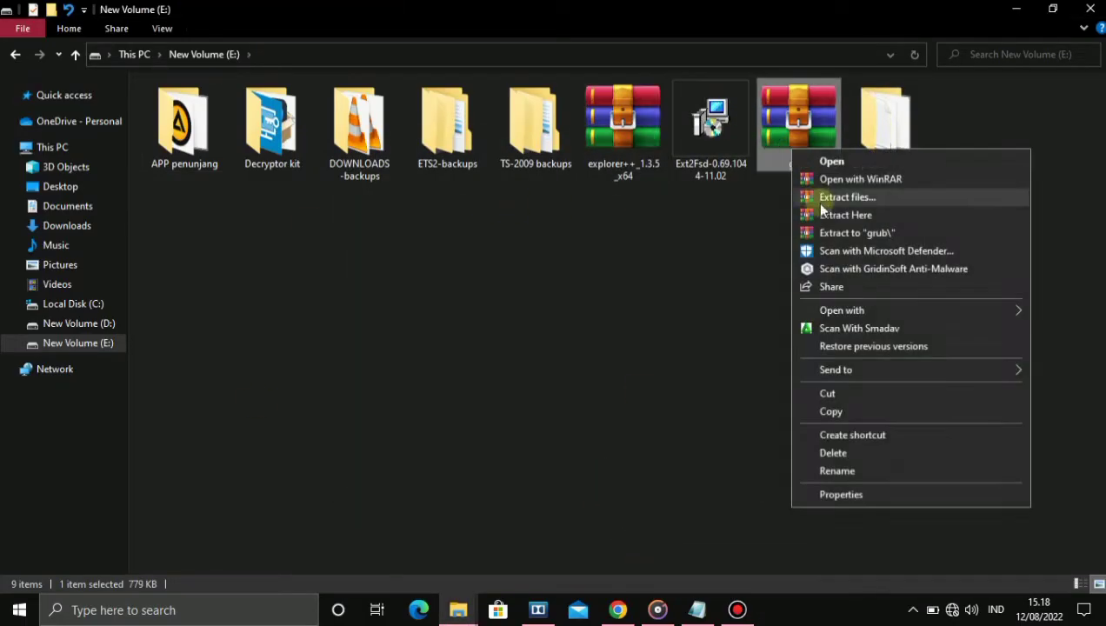
{"action": "left_click", "coordinate": [814, 199]}
{"action": "left_click", "coordinate": [600, 489]}
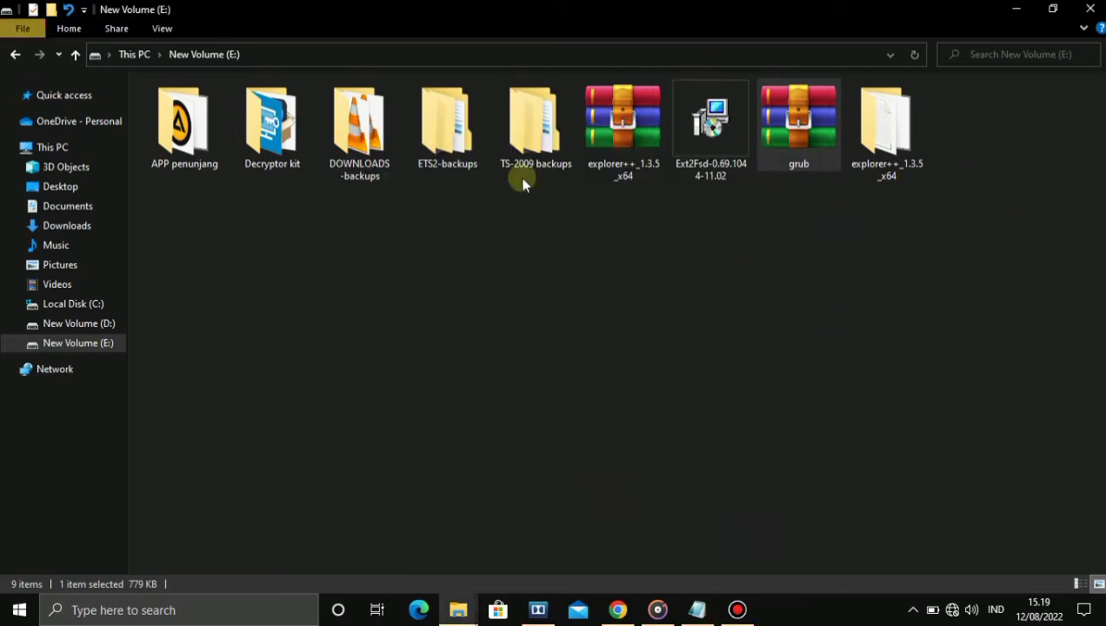
{"action": "double_click", "coordinate": [974, 148]}
{"action": "left_click", "coordinate": [15, 54]}
- Install Ext2Fsd from its installer on drive E: with the Ext2Fsd Start Menu folder, without starting Ext2 Volume Manager at the end
{"action": "left_click", "coordinate": [887, 130]}
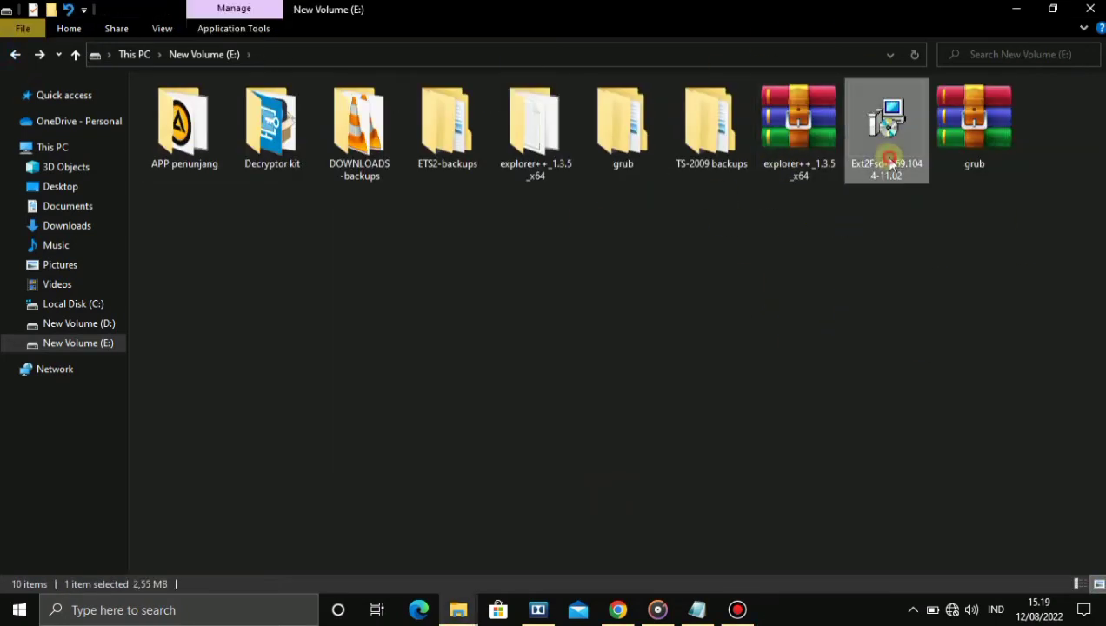
{"action": "right_click", "coordinate": [887, 131]}
{"action": "left_click", "coordinate": [839, 184]}
{"action": "left_click", "coordinate": [644, 434]}
{"action": "left_click", "coordinate": [643, 435]}
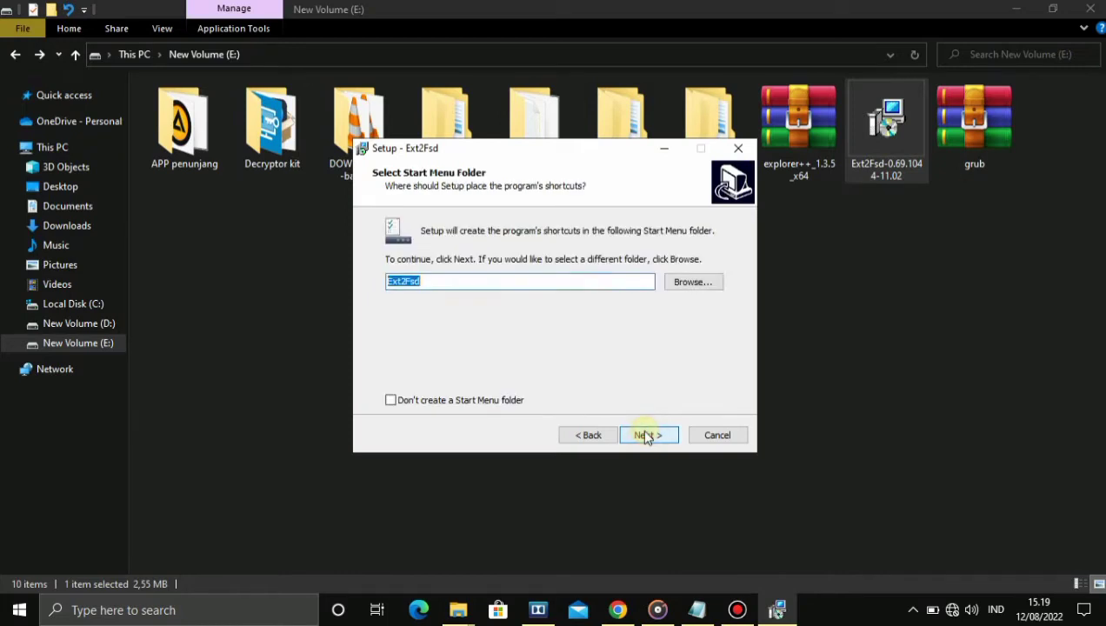
{"action": "left_click", "coordinate": [643, 435]}
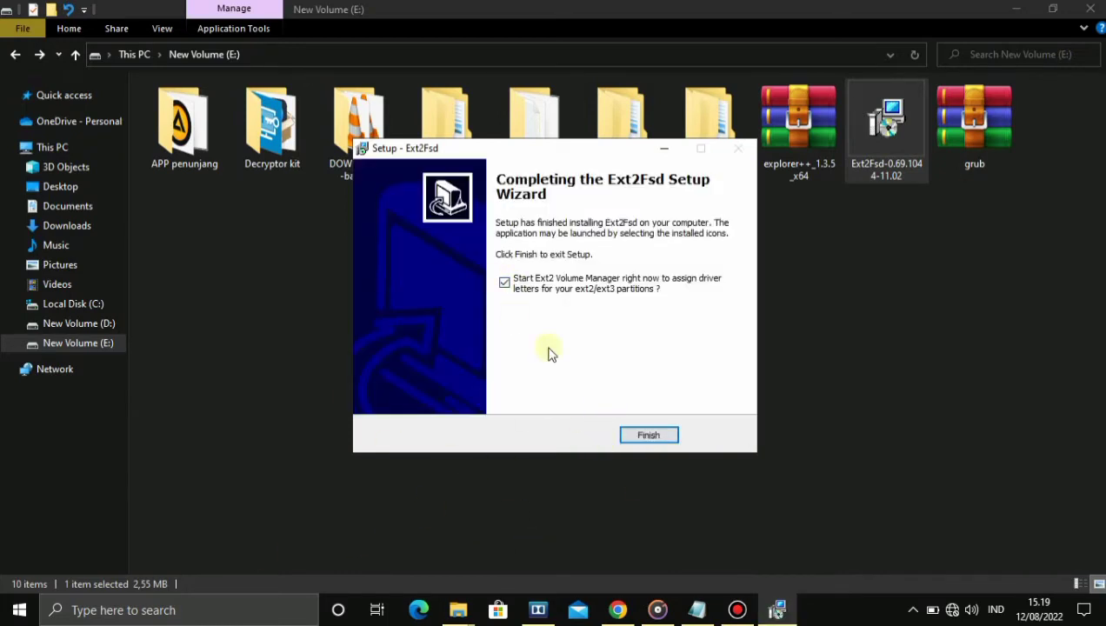
{"action": "left_click", "coordinate": [504, 282]}
{"action": "left_click", "coordinate": [648, 435]}
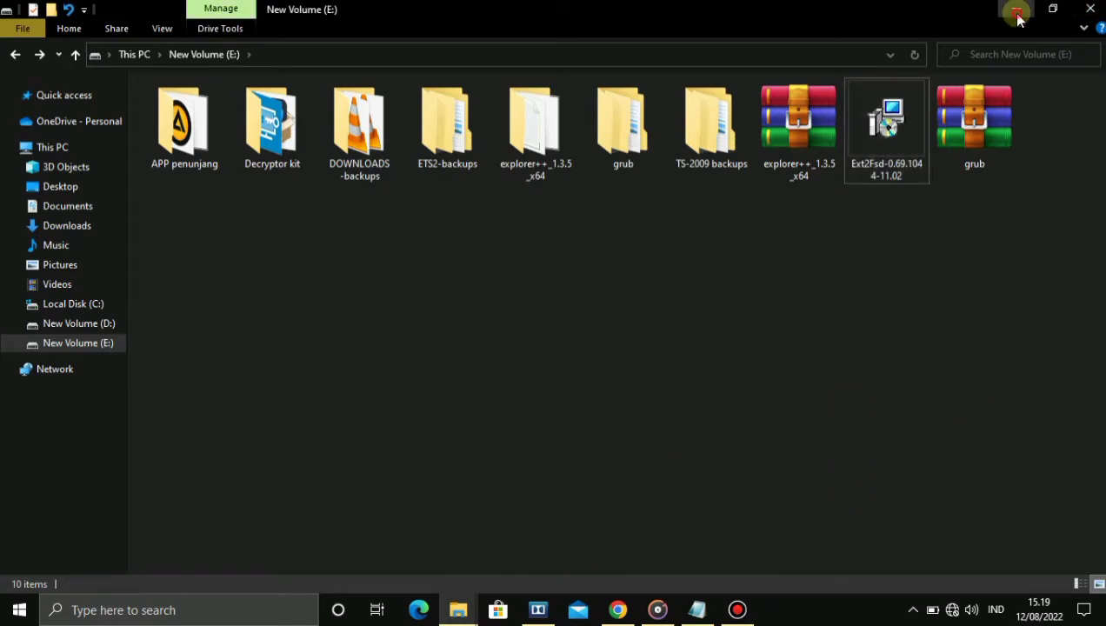
{"action": "left_click", "coordinate": [1016, 11]}
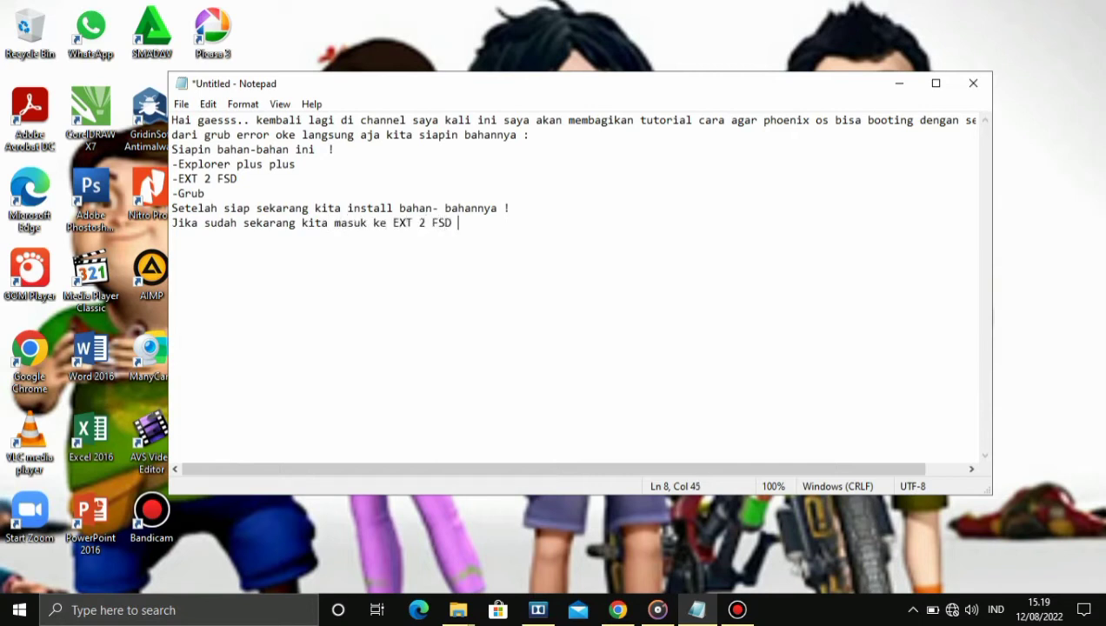
- Run Ext2 Volume Manager as administrator and select the 96 MB FAT32 volume
{"action": "left_click", "coordinate": [899, 83]}
{"action": "mouse_move", "coordinate": [458, 610]}
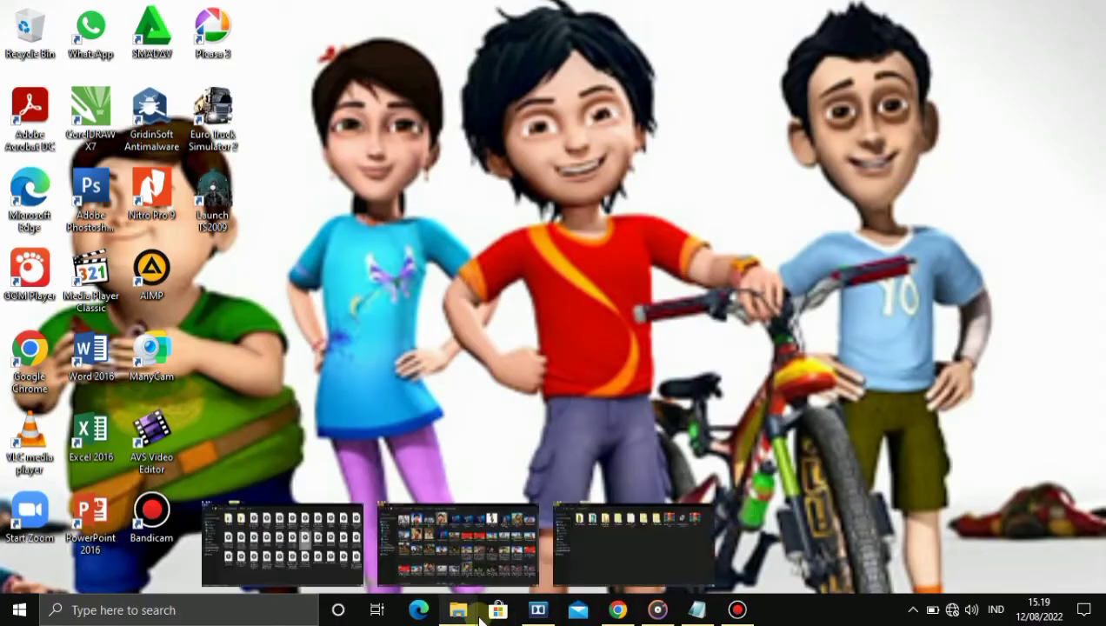
{"action": "left_click", "coordinate": [634, 543]}
{"action": "left_click", "coordinate": [1015, 8]}
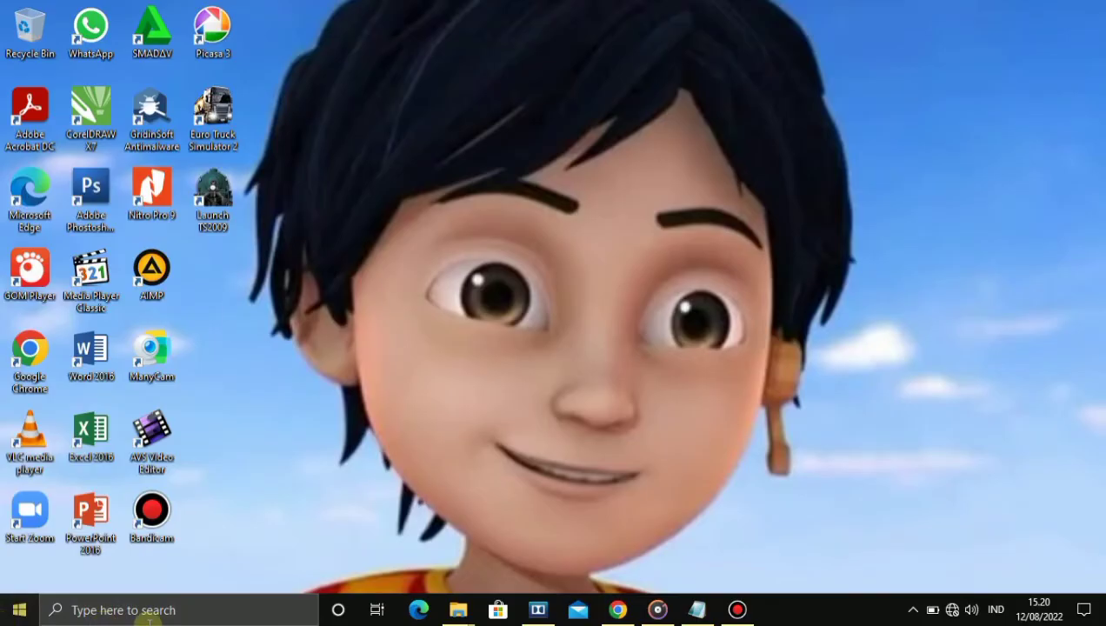
{"action": "left_click", "coordinate": [19, 610]}
{"action": "left_click_drag", "start_coordinate": [250, 111], "coordinate": [250, 227]}
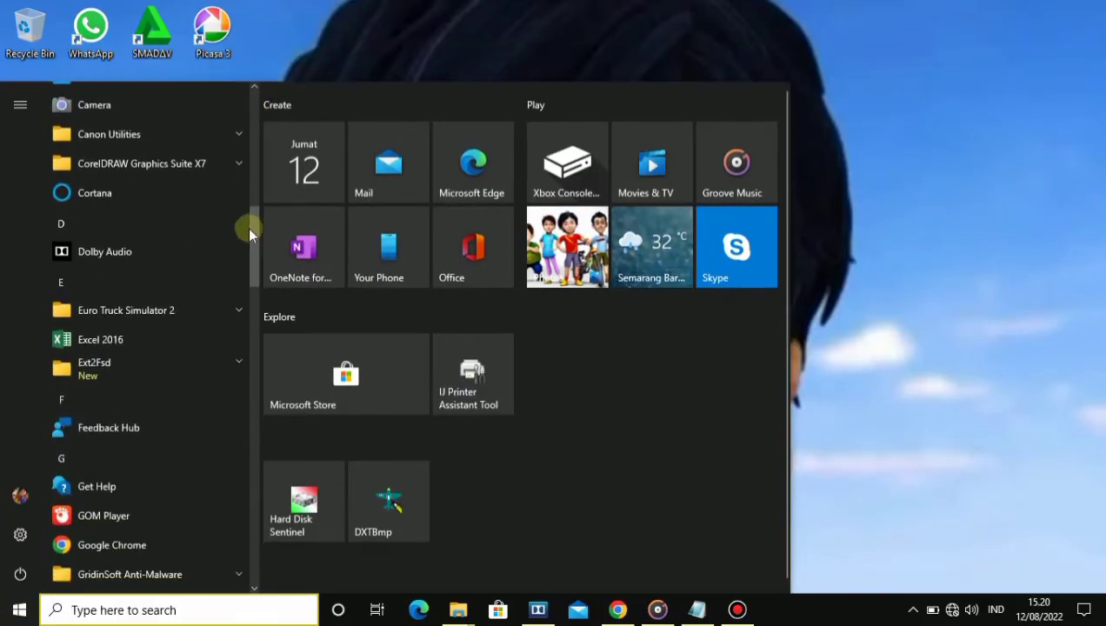
{"action": "left_click", "coordinate": [232, 363]}
{"action": "right_click", "coordinate": [206, 394]}
{"action": "mouse_move", "coordinate": [227, 441]}
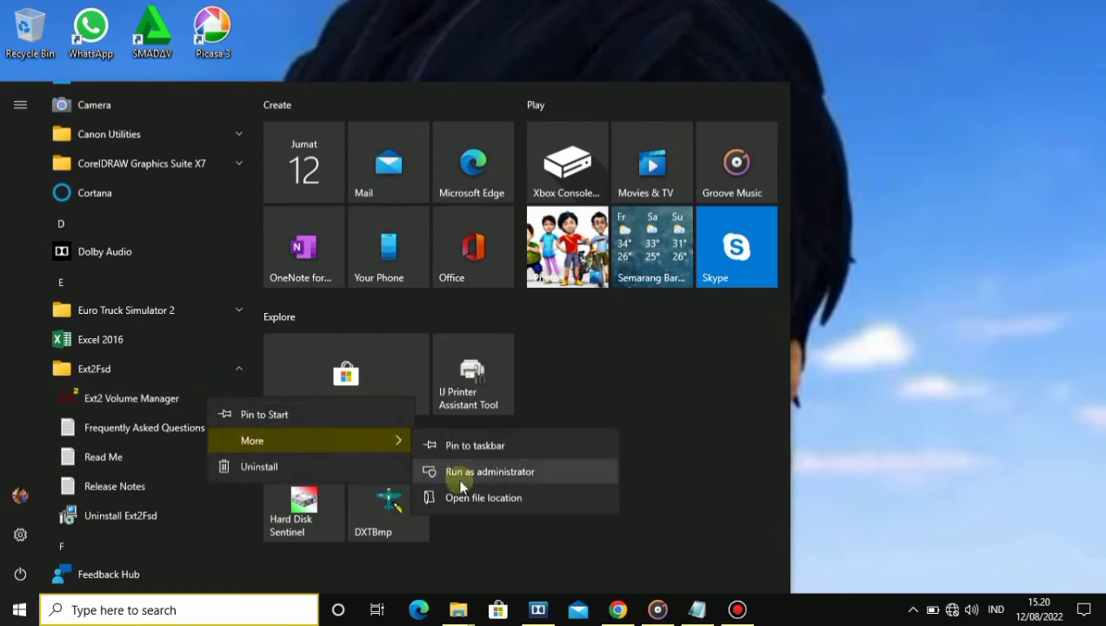
{"action": "left_click", "coordinate": [448, 470]}
{"action": "left_click", "coordinate": [452, 172]}
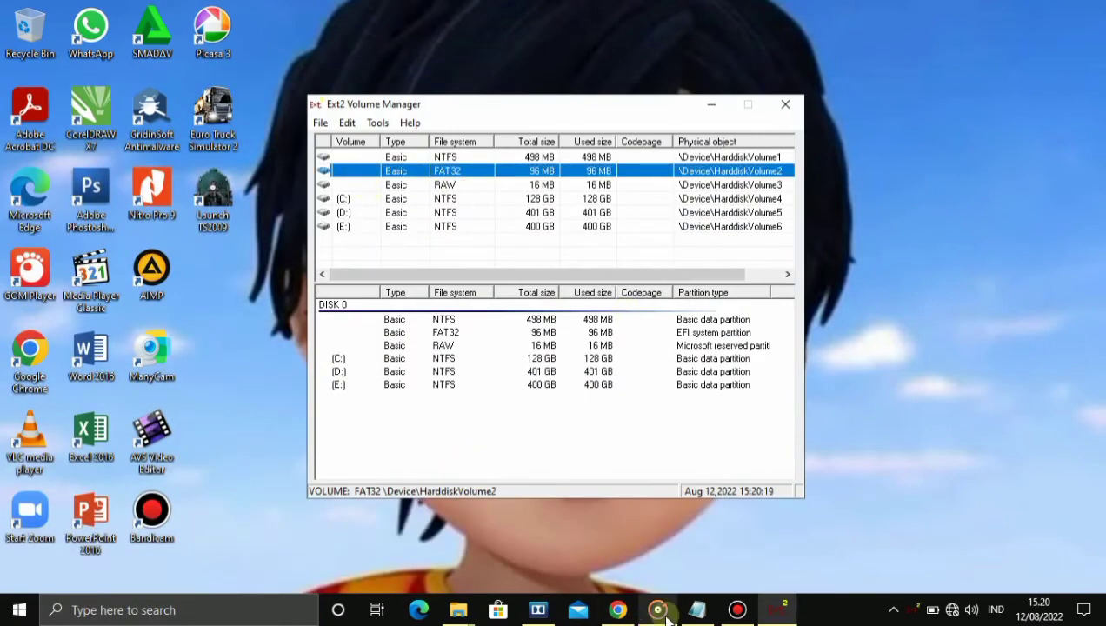
- Replace "klik" at the end of the note's last line so it ends with "lalu ikuti cara ini"
{"action": "left_click", "coordinate": [696, 610]}
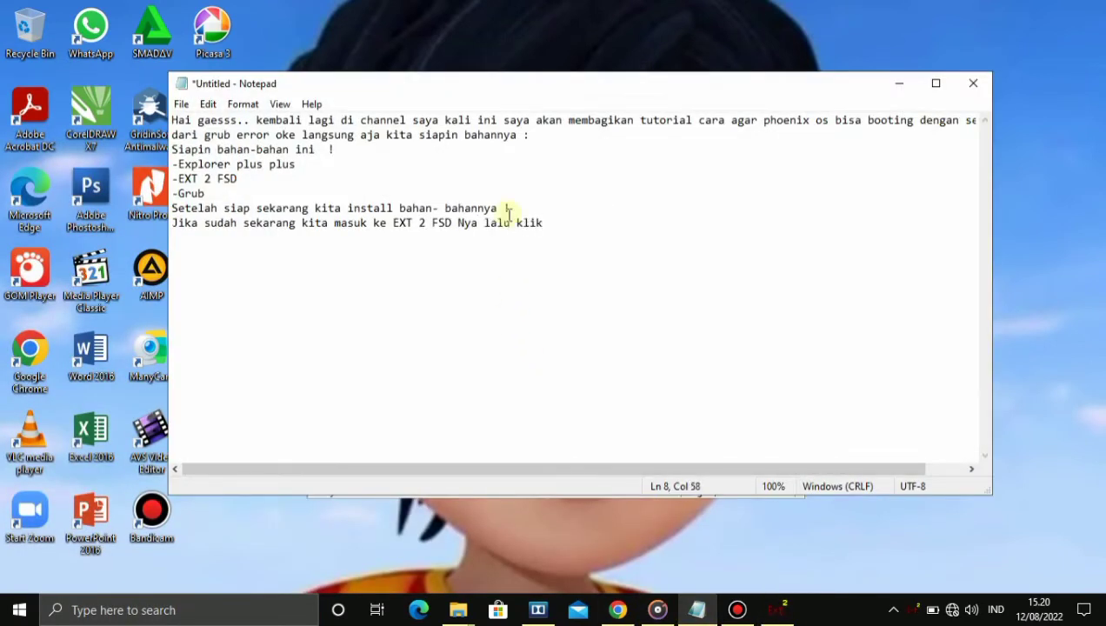
{"action": "key", "text": "BackSpace"}
{"action": "type", "text": "iki"}
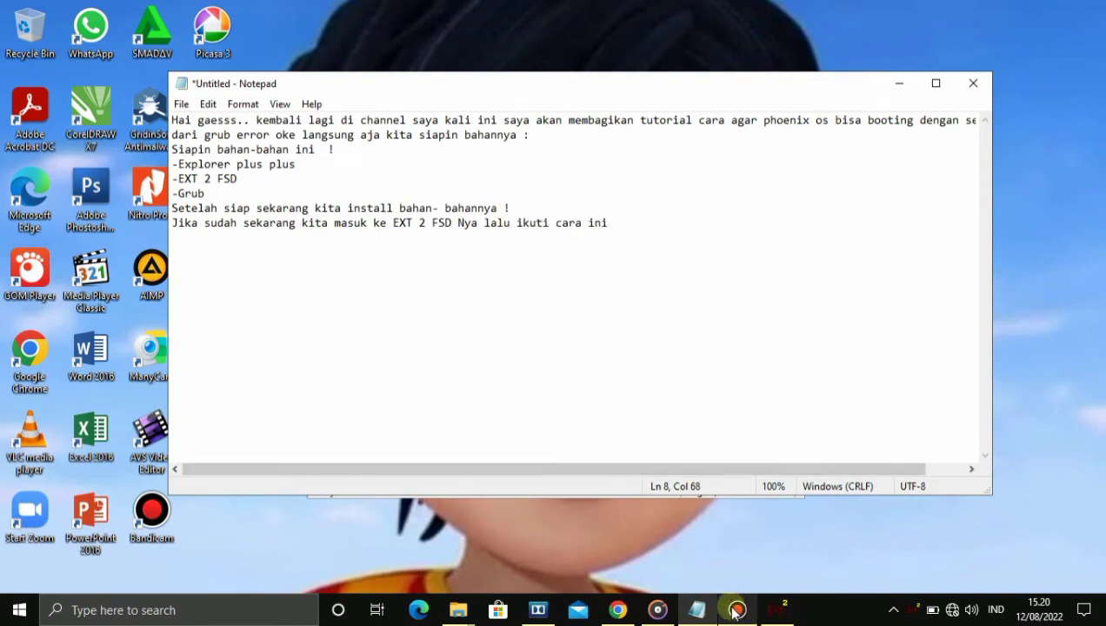
- Assign drive letter F: to the 96 MB FAT32 volume in Ext2 Volume Manager and minimize its window
{"action": "left_click", "coordinate": [776, 609]}
{"action": "right_click", "coordinate": [358, 172]}
{"action": "left_click", "coordinate": [430, 181]}
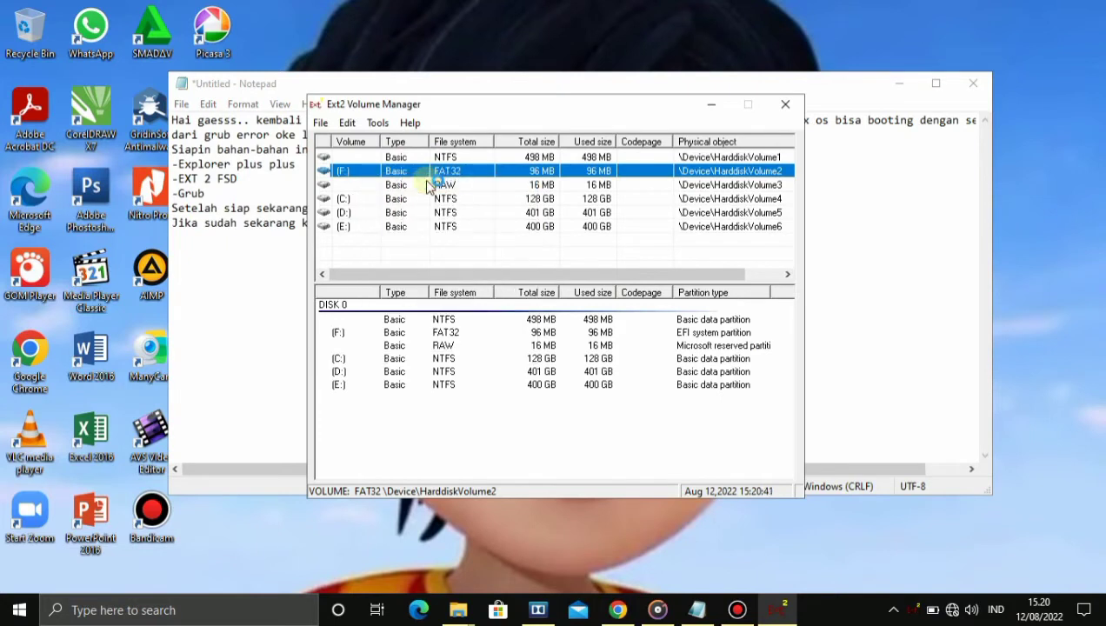
{"action": "left_click", "coordinate": [711, 106]}
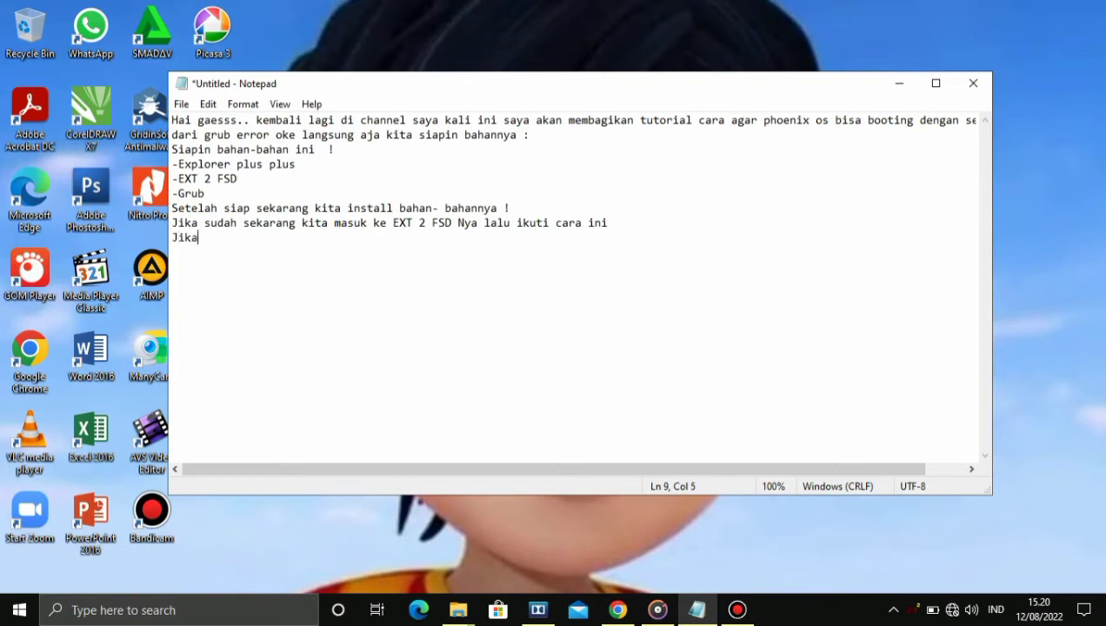
- Complete the note's new last line as "Jika sudah buka explorer plusnya"
{"action": "type", "text": "ah buka explor"}
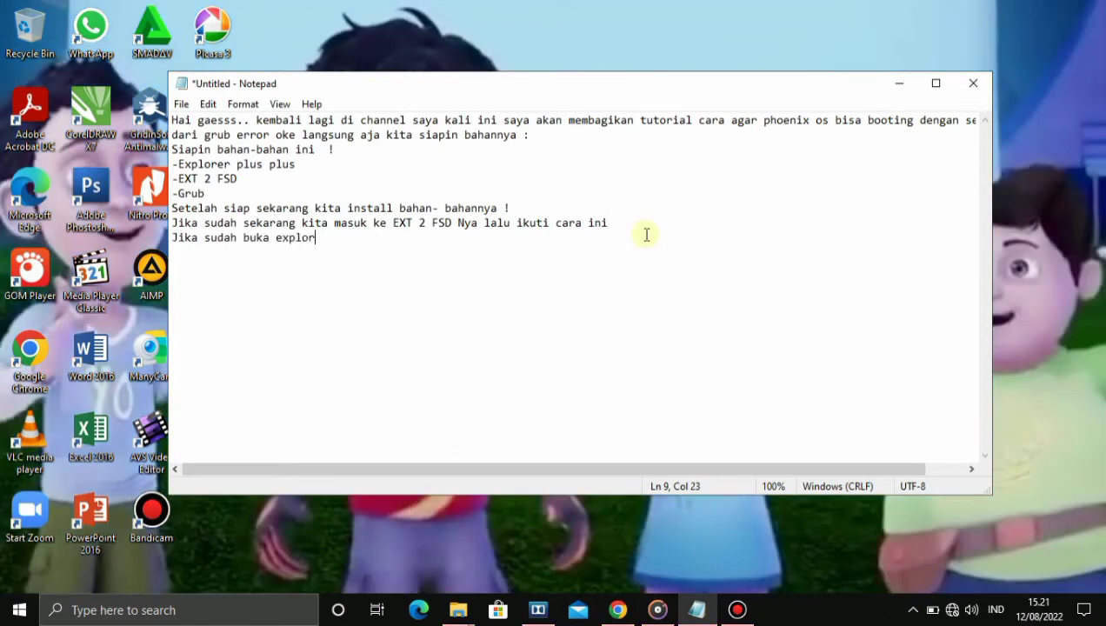
{"action": "type", "text": "er plusnya"}
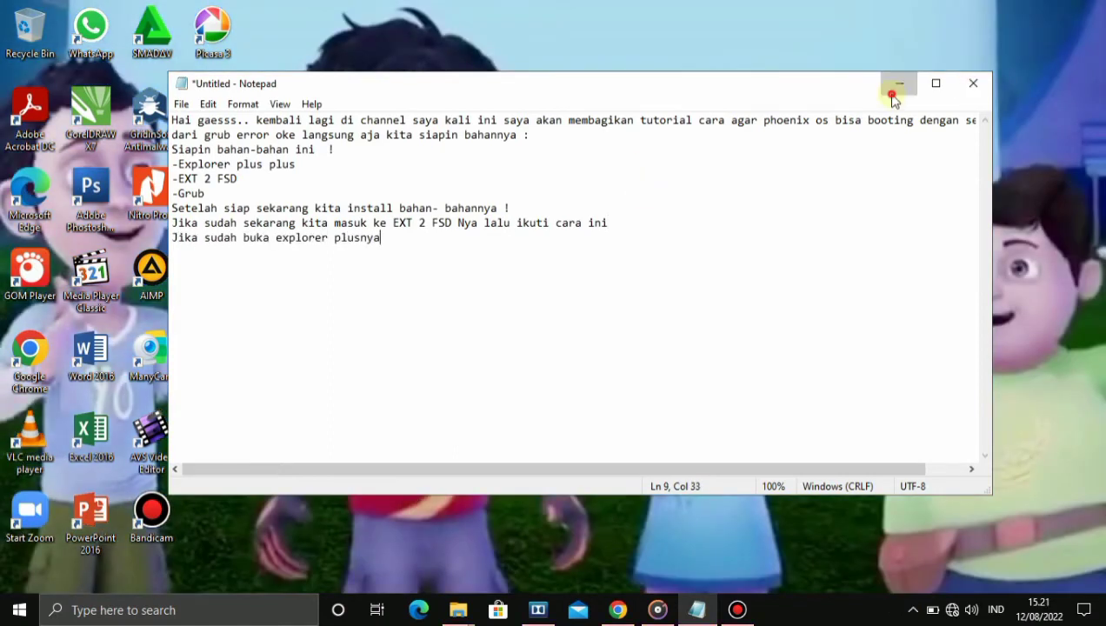
- Minimize the note and run Explorer++ as administrator from the explorer++_1.3.5_x64 folder on drive E:
{"action": "left_click", "coordinate": [899, 83]}
{"action": "left_click", "coordinate": [458, 610]}
{"action": "left_click", "coordinate": [633, 533]}
{"action": "double_click", "coordinate": [536, 122]}
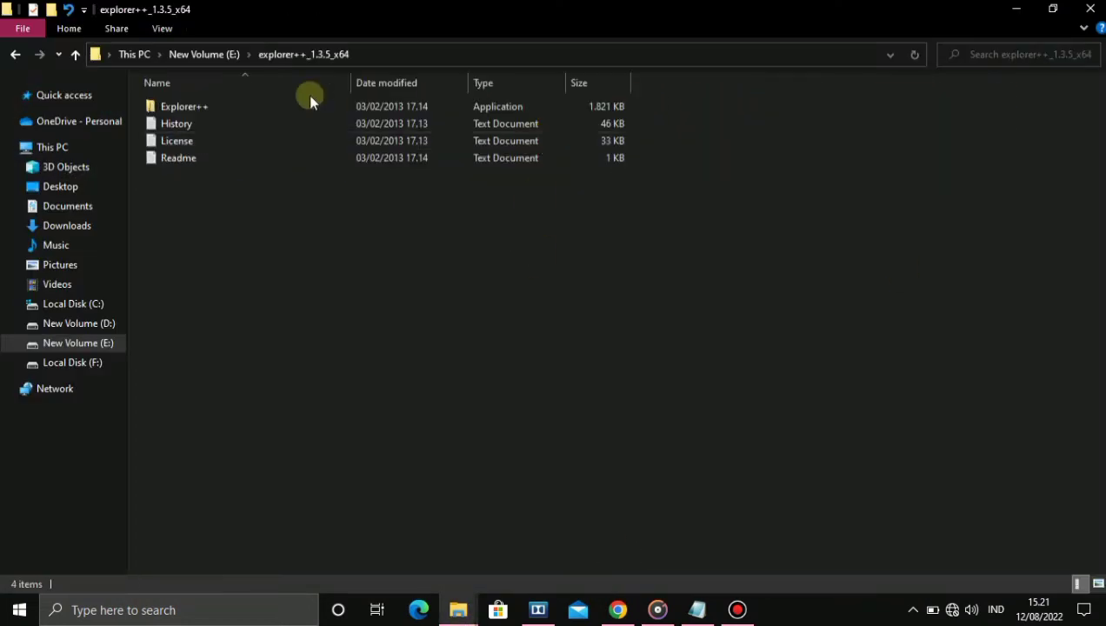
{"action": "left_click", "coordinate": [311, 104]}
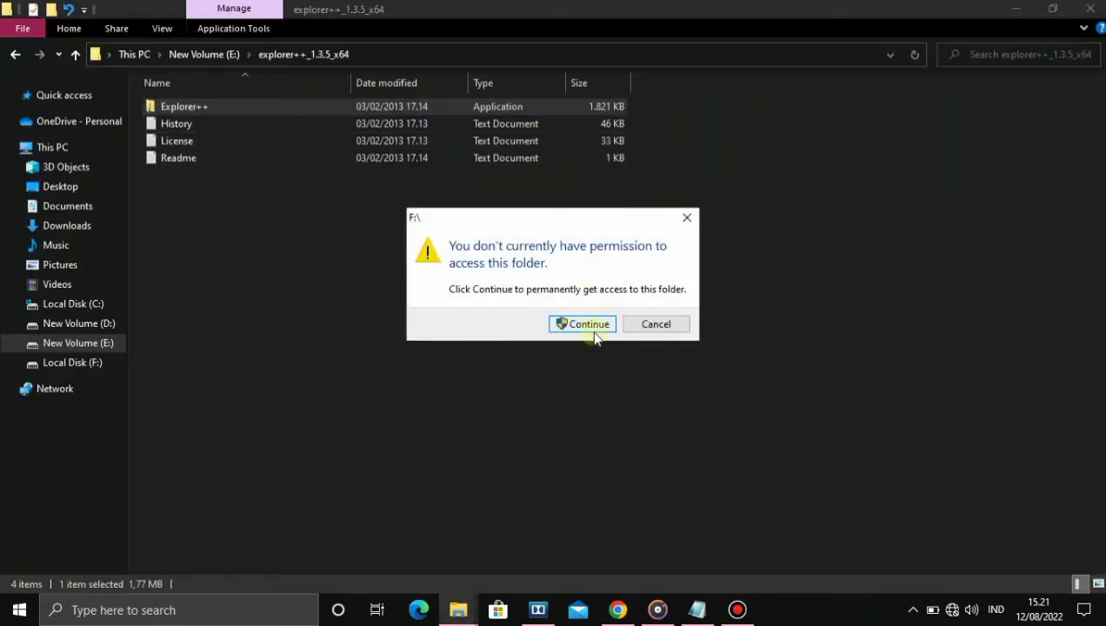
{"action": "left_click", "coordinate": [687, 217]}
{"action": "left_click", "coordinate": [1091, 8]}
{"action": "right_click", "coordinate": [174, 109]}
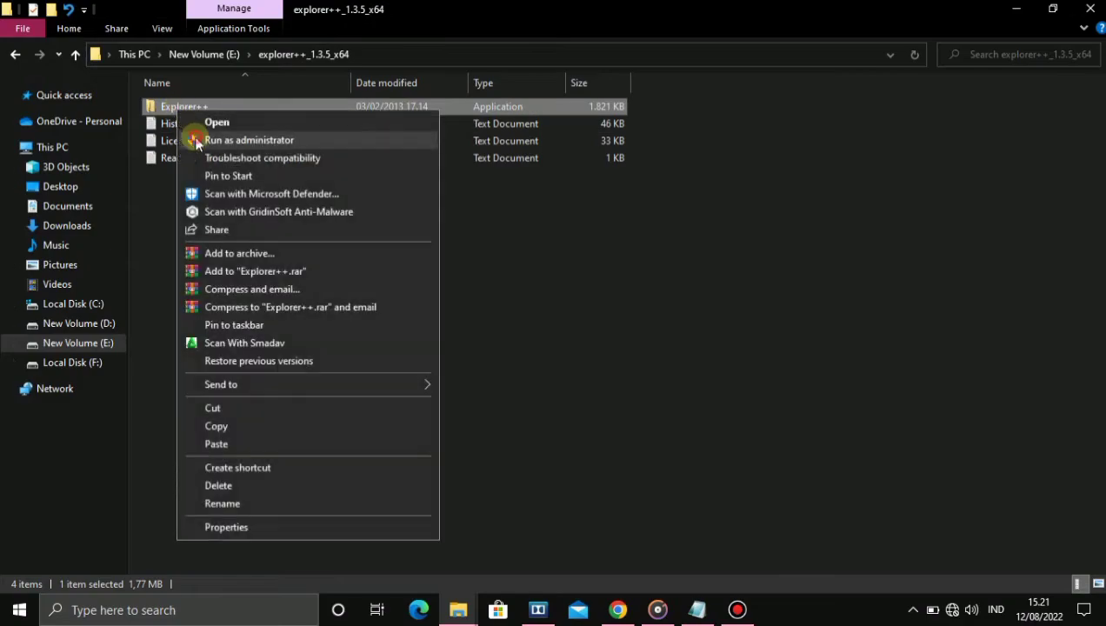
{"action": "left_click", "coordinate": [235, 141]}
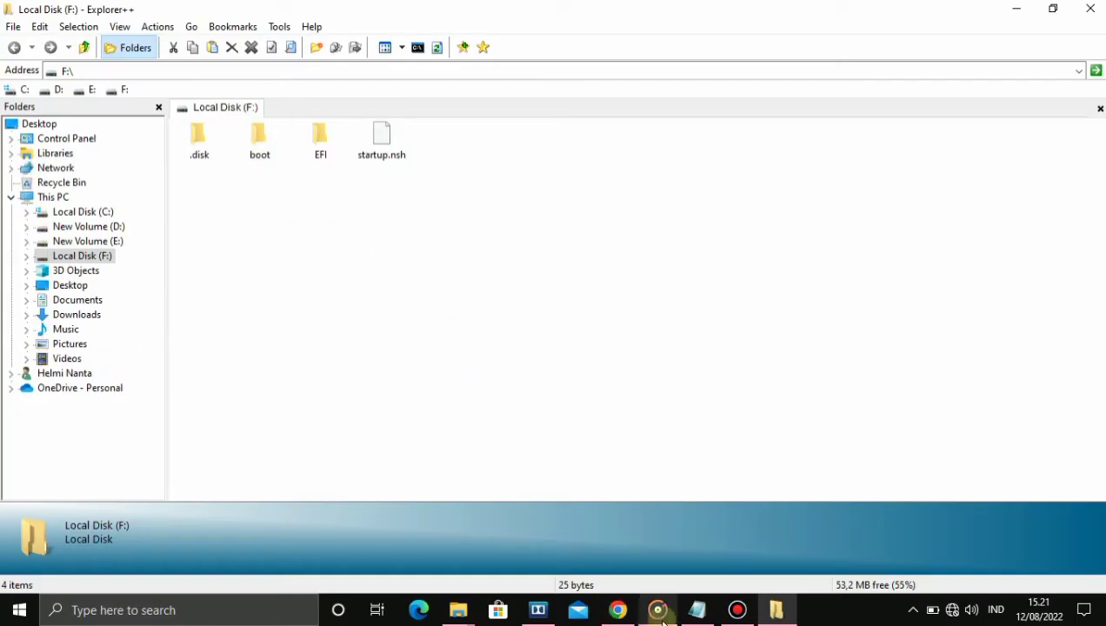
- Extend the note's last line with "lalu ikiti caranya" and minimize the note
{"action": "left_click", "coordinate": [697, 610]}
{"action": "type", "text": "lalu"}
{"action": "key", "text": "BackSpace"}
{"action": "type", "text": "lu ikiti caranya"}
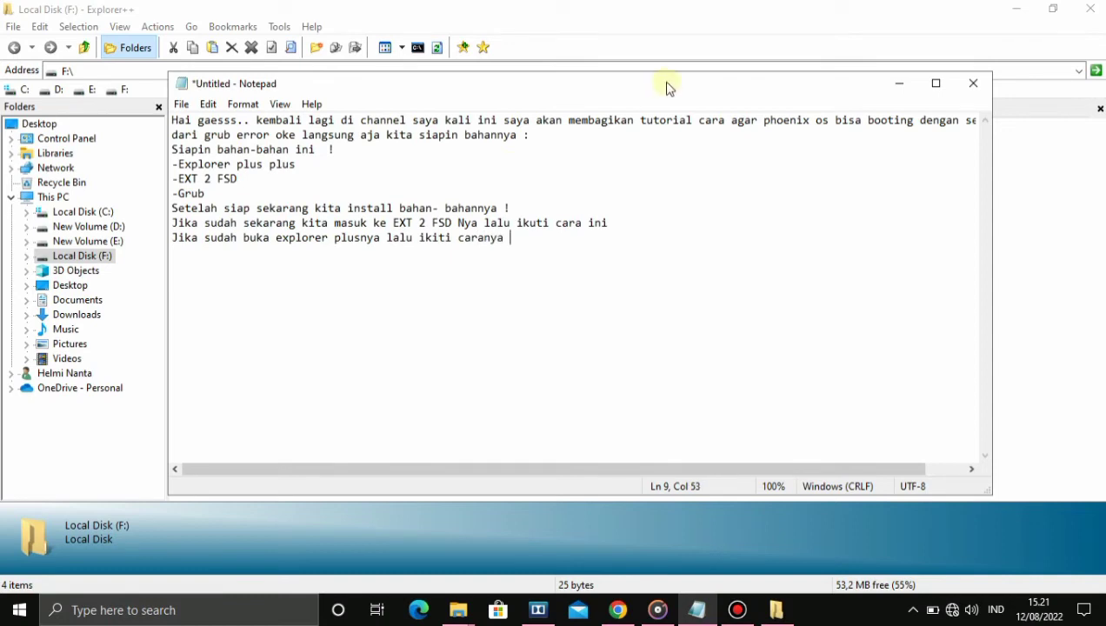
{"action": "left_click", "coordinate": [899, 82]}
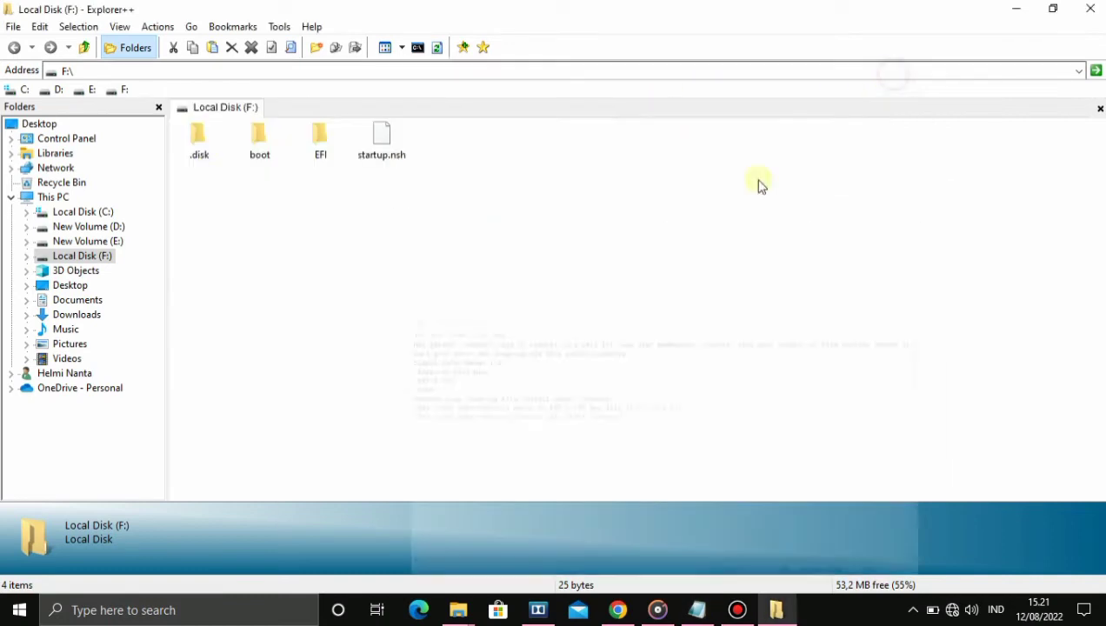
- Open grub.cfg from F:\boot\grub\x86_64-efi with Notepad
{"action": "double_click", "coordinate": [261, 141]}
{"action": "double_click", "coordinate": [207, 146]}
{"action": "double_click", "coordinate": [207, 150]}
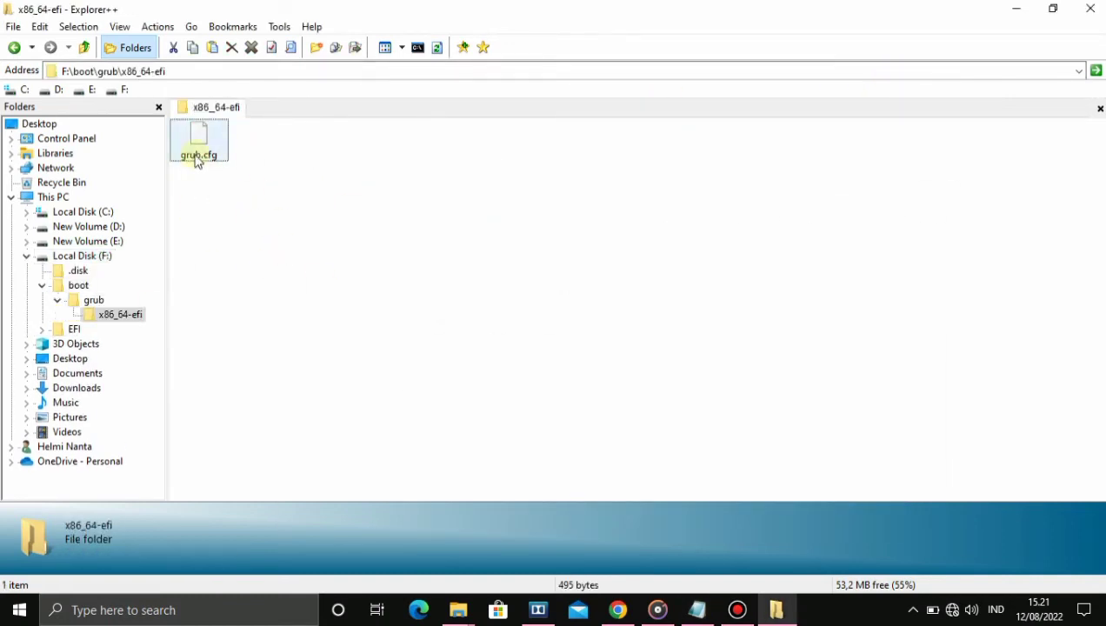
{"action": "left_click", "coordinate": [200, 144]}
{"action": "right_click", "coordinate": [209, 142]}
{"action": "left_click", "coordinate": [289, 156]}
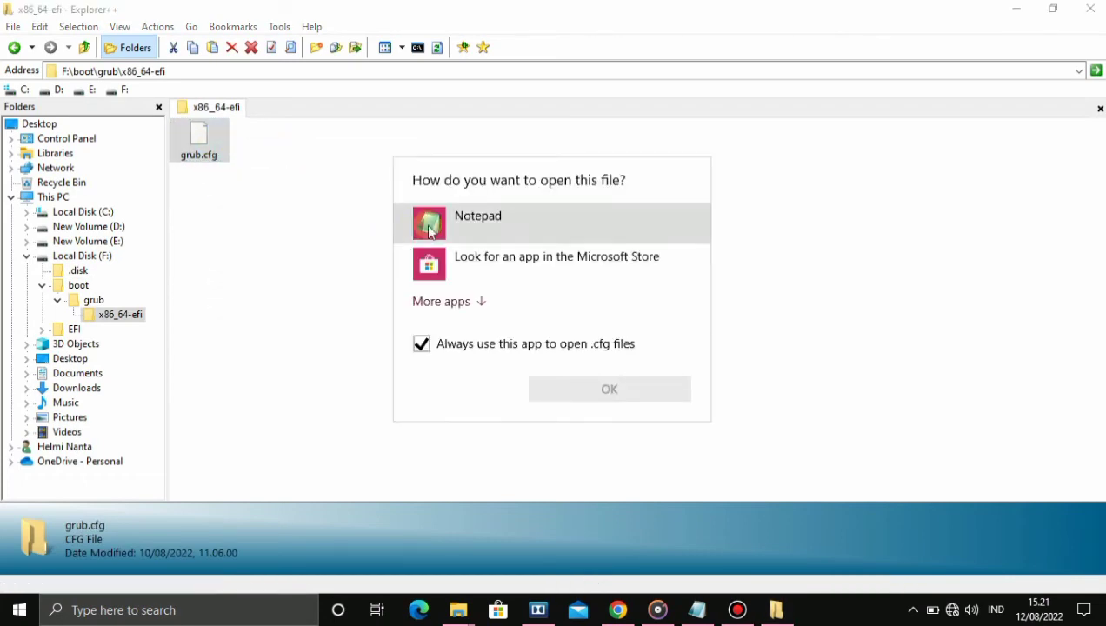
{"action": "left_click", "coordinate": [452, 222]}
{"action": "left_click", "coordinate": [573, 380]}
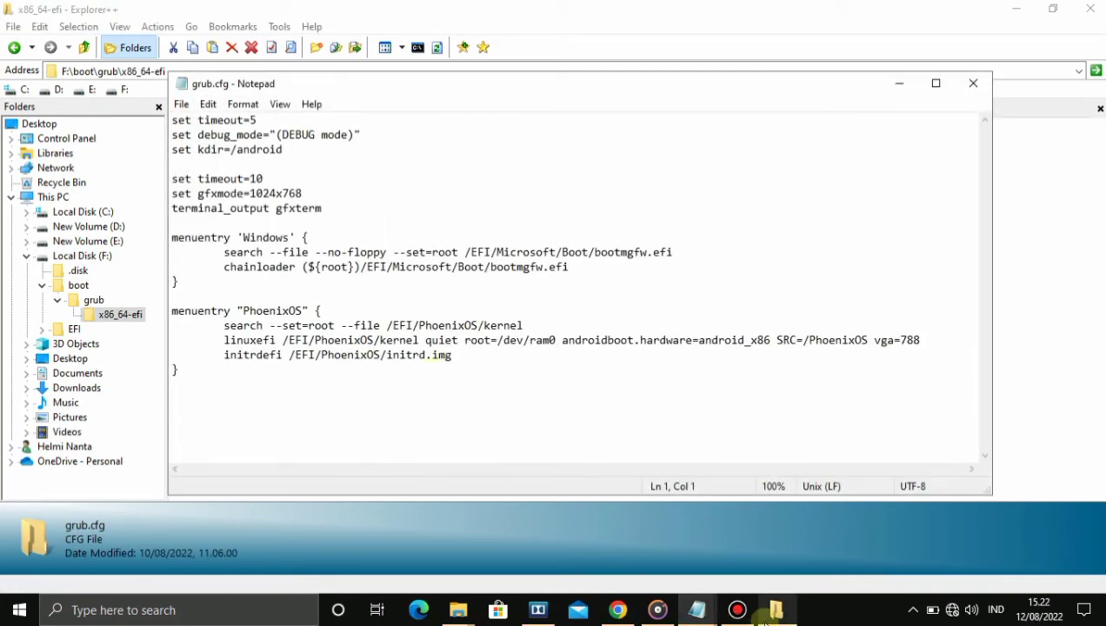
- Add the note line "Lalu copykan semua tulisan yang ada di folder Grub ke" and minimize both Notepad windows
{"action": "mouse_move", "coordinate": [683, 609]}
{"action": "left_click", "coordinate": [606, 539]}
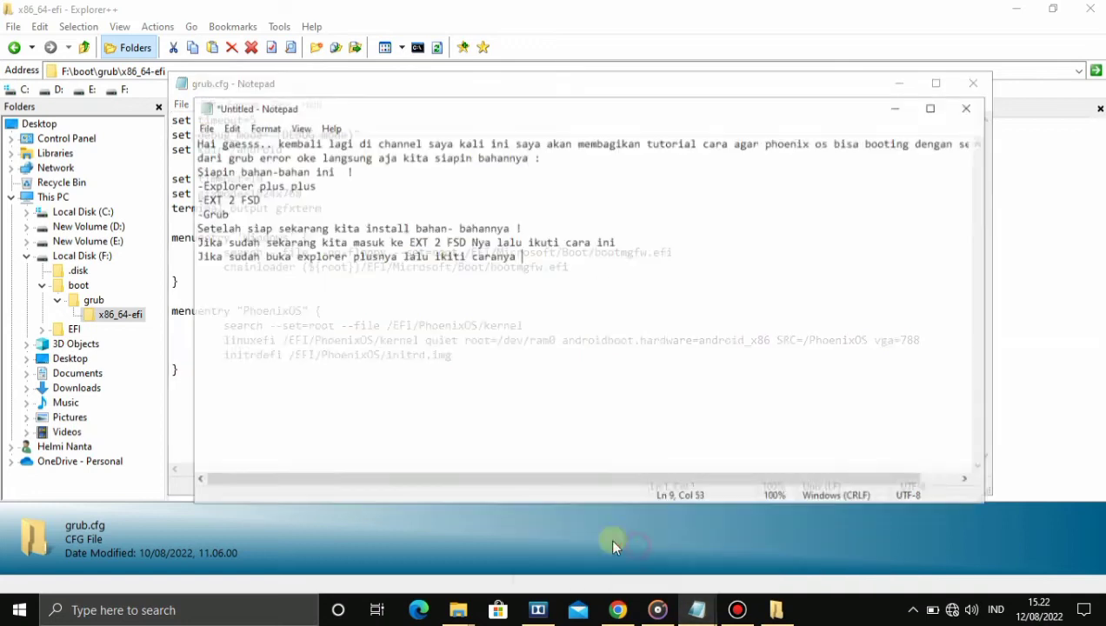
{"action": "key", "text": "Return"}
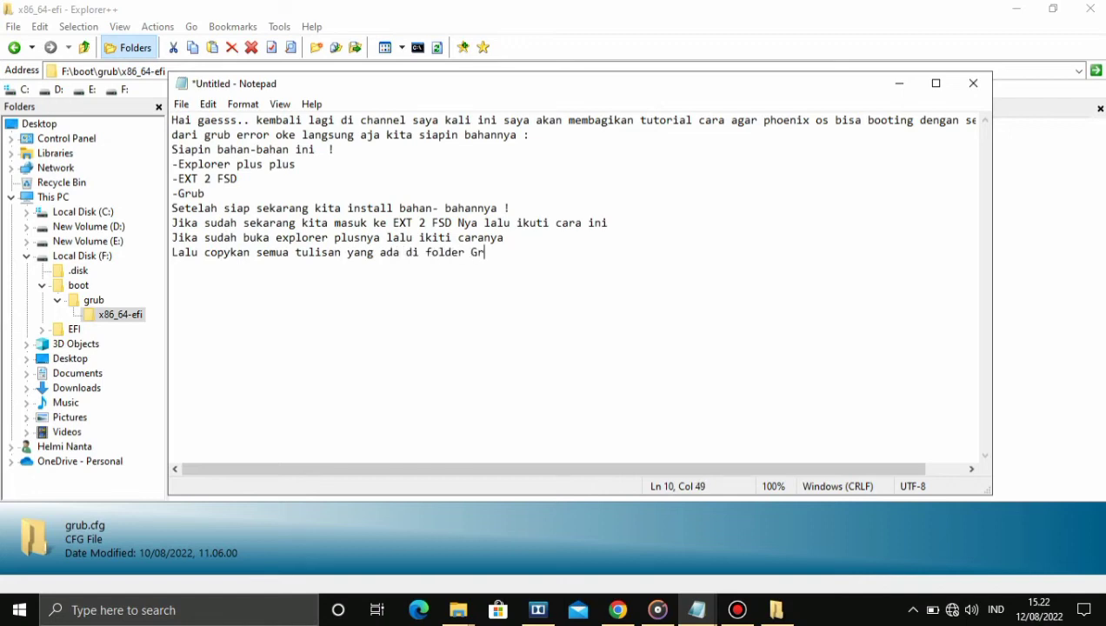
{"action": "left_click", "coordinate": [899, 83]}
{"action": "left_click", "coordinate": [899, 83]}
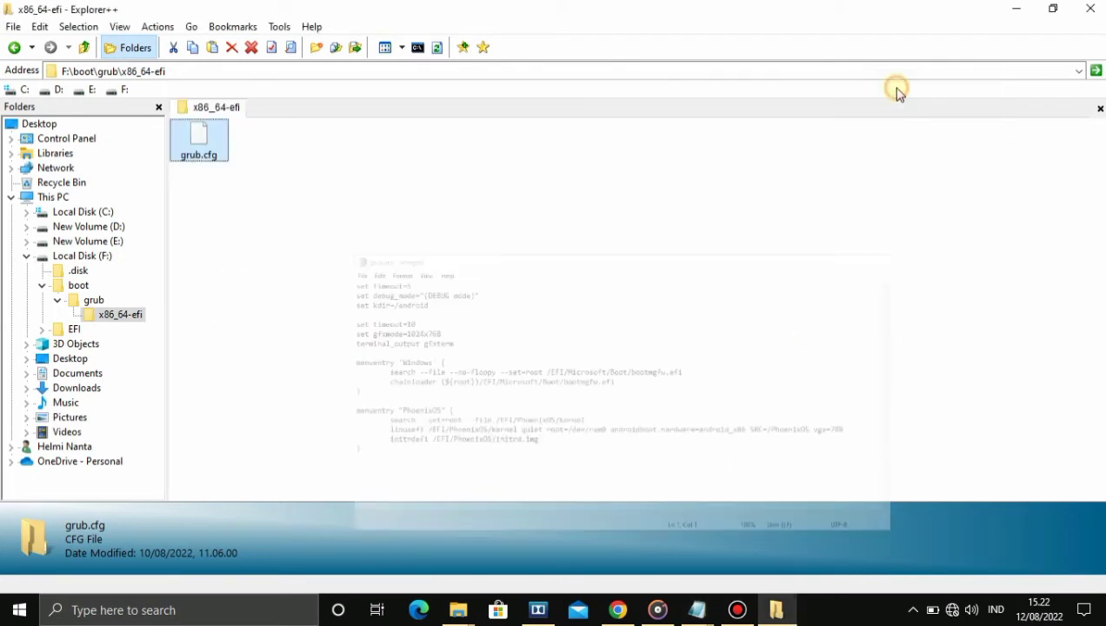
- Continue the note with "grub.cfg karena saya sudah mengcopynya maka kita akan ke langkah" and put "selanjutnya" on a new line
{"action": "mouse_move", "coordinate": [709, 609]}
{"action": "left_click", "coordinate": [654, 556]}
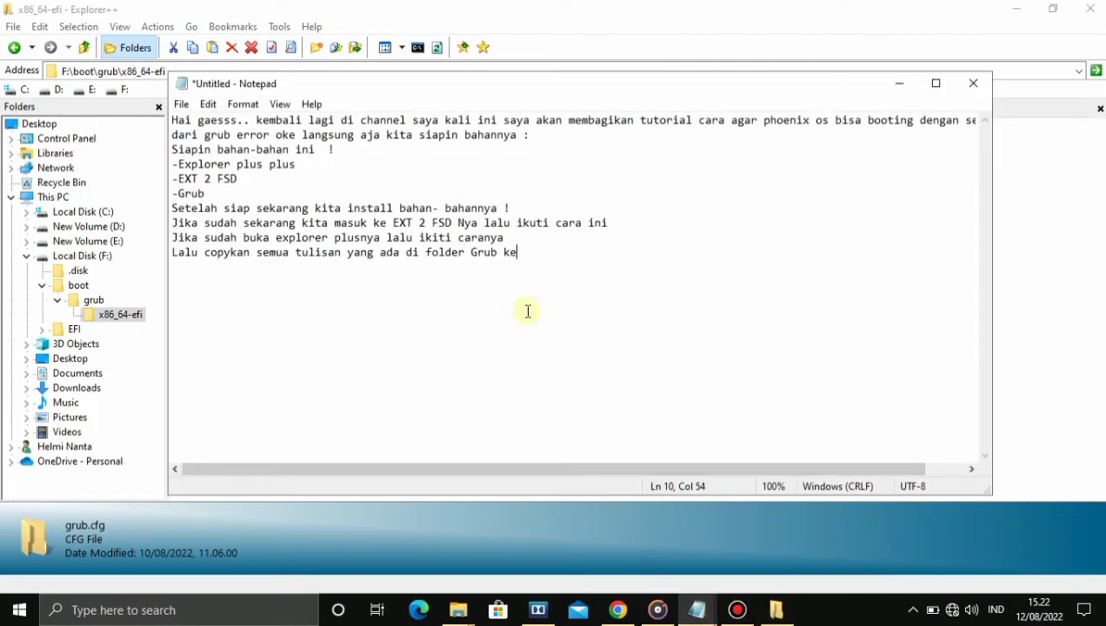
{"action": "type", "text": "gr"}
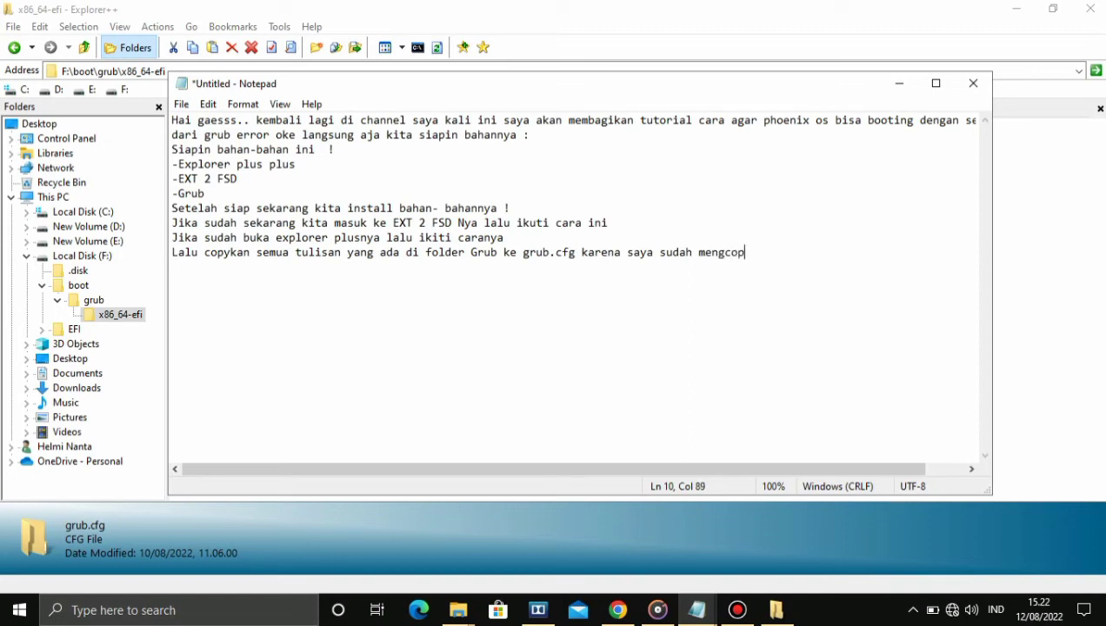
{"action": "type", "text": "kita akan ke lan"}
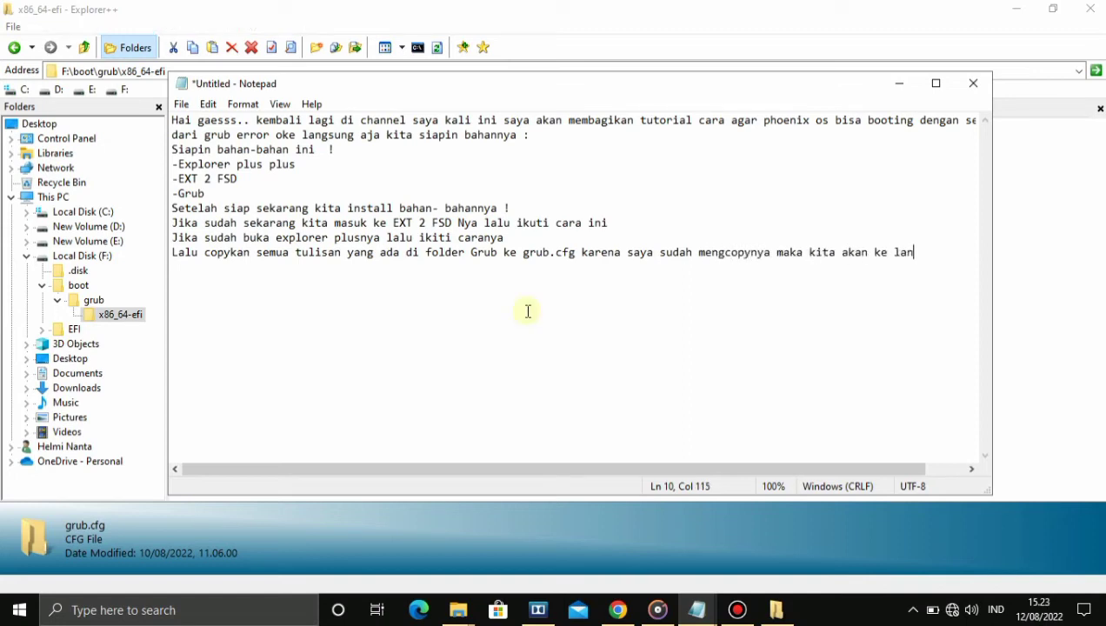
{"action": "type", "text": "gkah s"}
{"action": "key", "text": "BackSpace"}
{"action": "key", "text": "Return"}
{"action": "type", "text": "selanjutnya"}
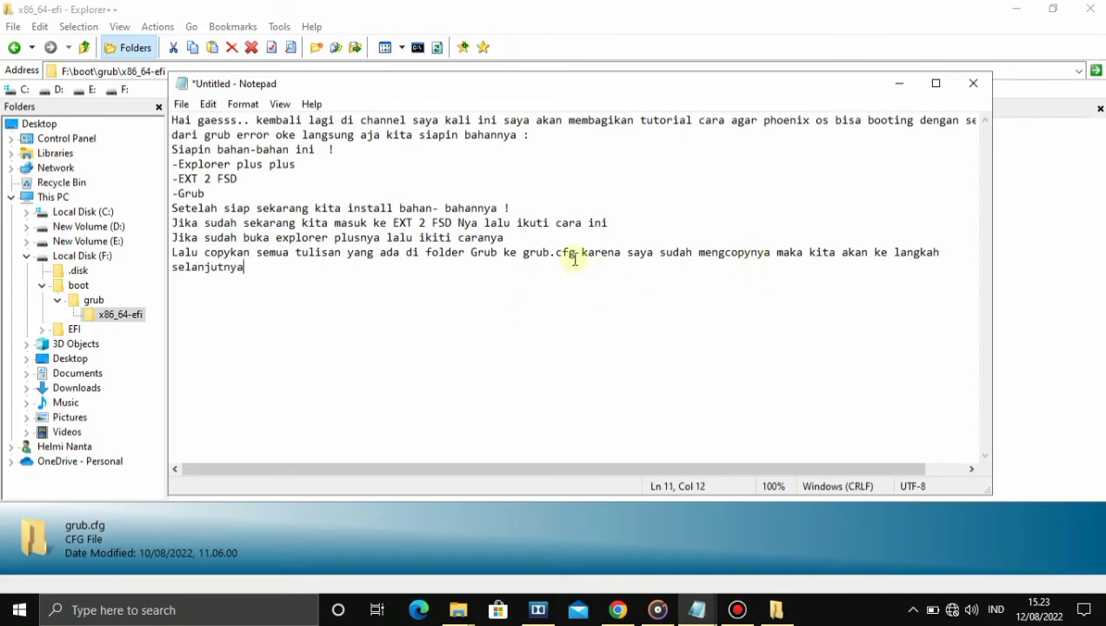
- Insert "dan pastekan" after "Grub" in the note's copy instruction and minimize the note
{"action": "left_click", "coordinate": [252, 252]}
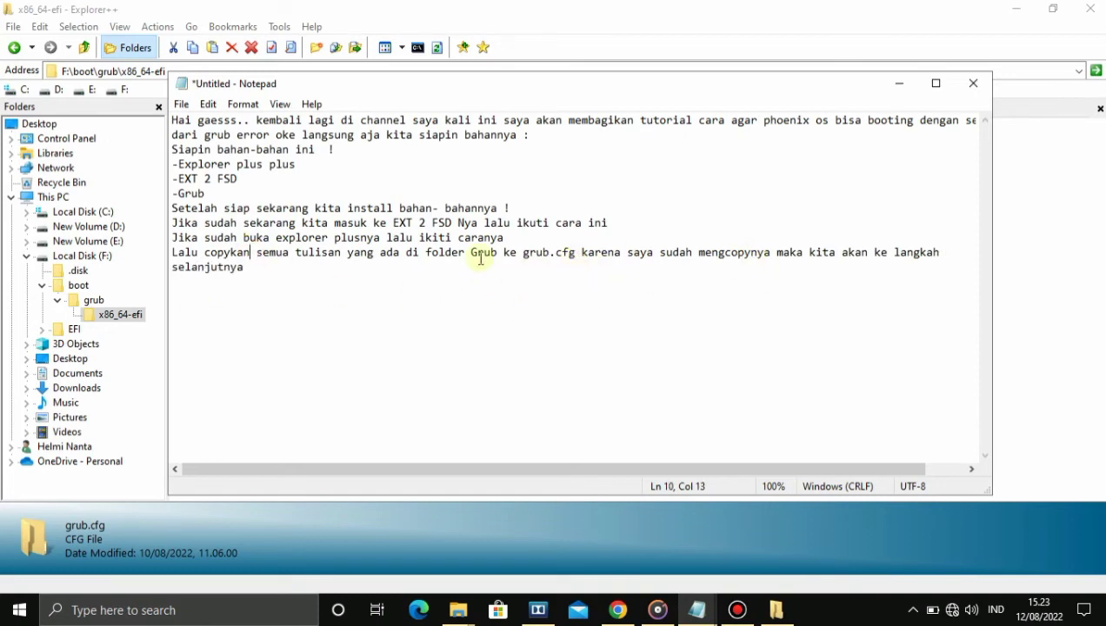
{"action": "type", "text": "dan pastekan"}
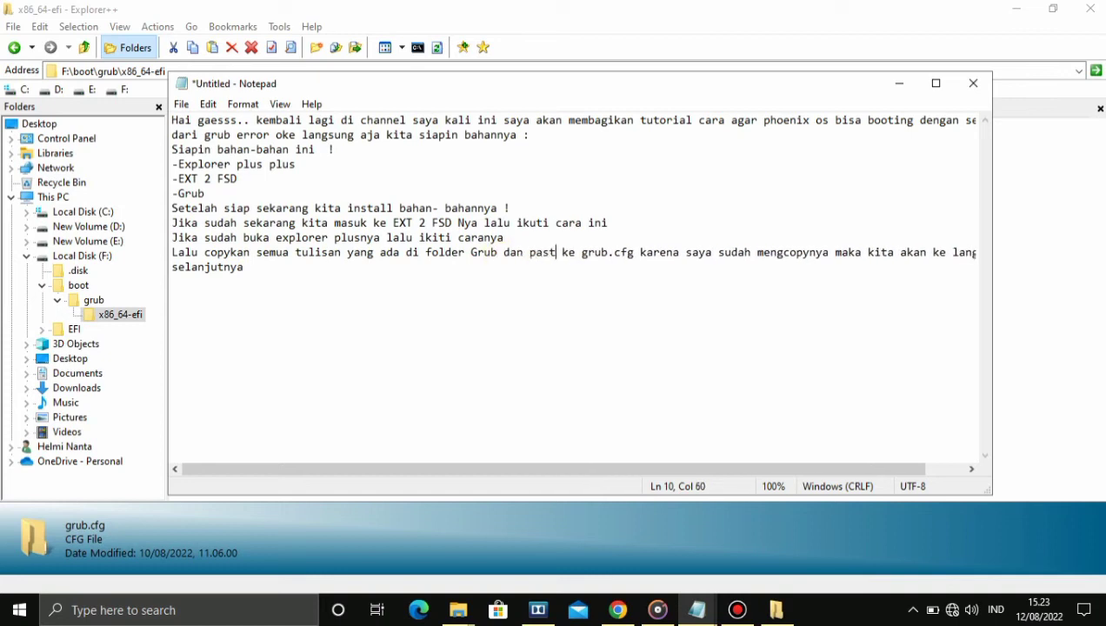
{"action": "left_click", "coordinate": [899, 84]}
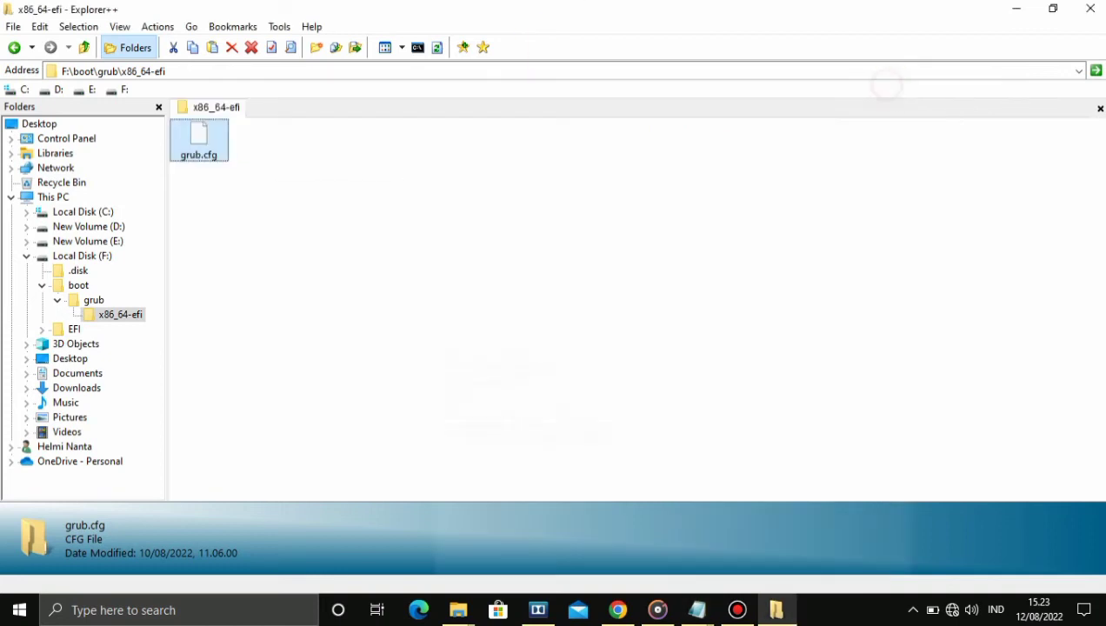
- Close the grub.cfg file, Explorer++ and the File Explorer window
{"action": "left_click", "coordinate": [701, 609]}
{"action": "left_click", "coordinate": [981, 87]}
{"action": "left_click", "coordinate": [1090, 9]}
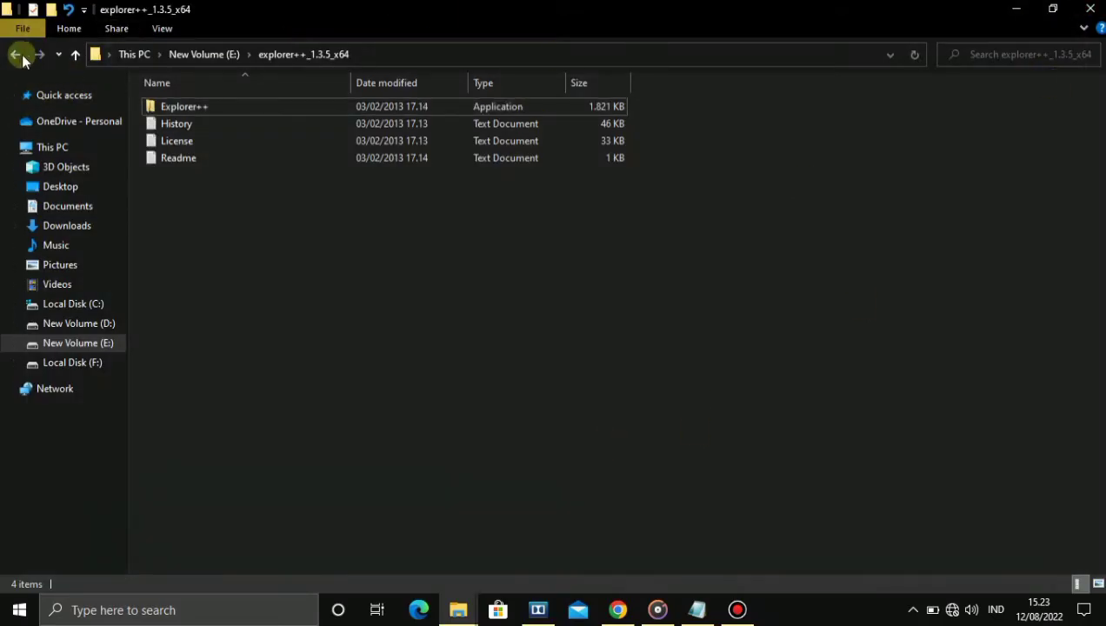
{"action": "left_click", "coordinate": [1090, 9]}
- Add the line "Sekarang buka lagi EXT2 FSD NYA" at the end of the note
{"action": "left_click", "coordinate": [697, 609]}
{"action": "left_click", "coordinate": [461, 338]}
{"action": "key", "text": "Return"}
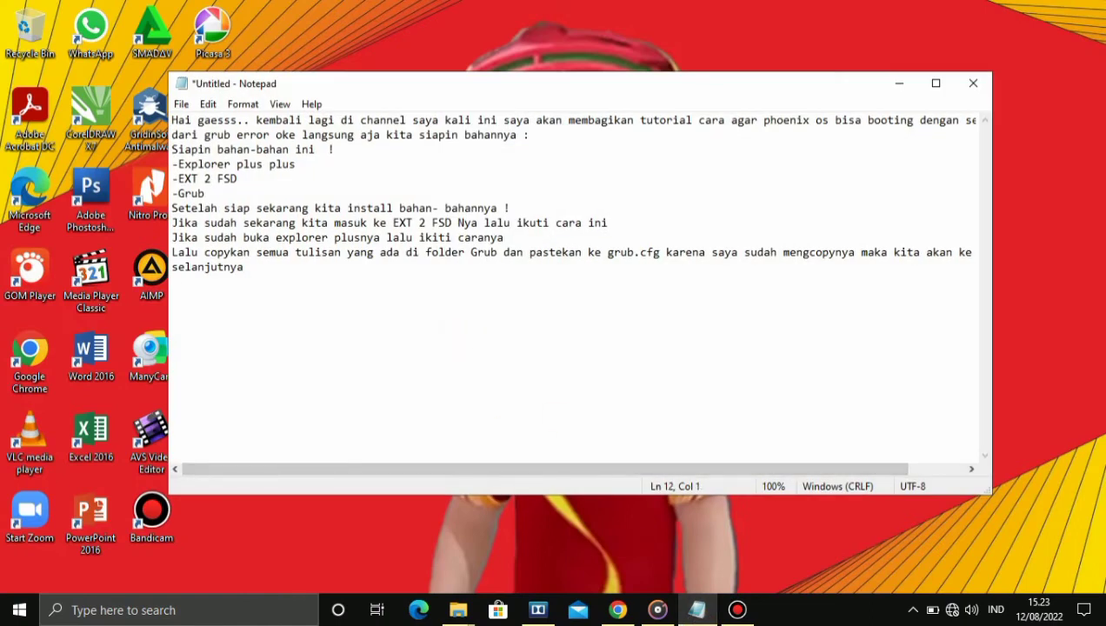
{"action": "type", "text": "Sekarang buka lagi EX"}
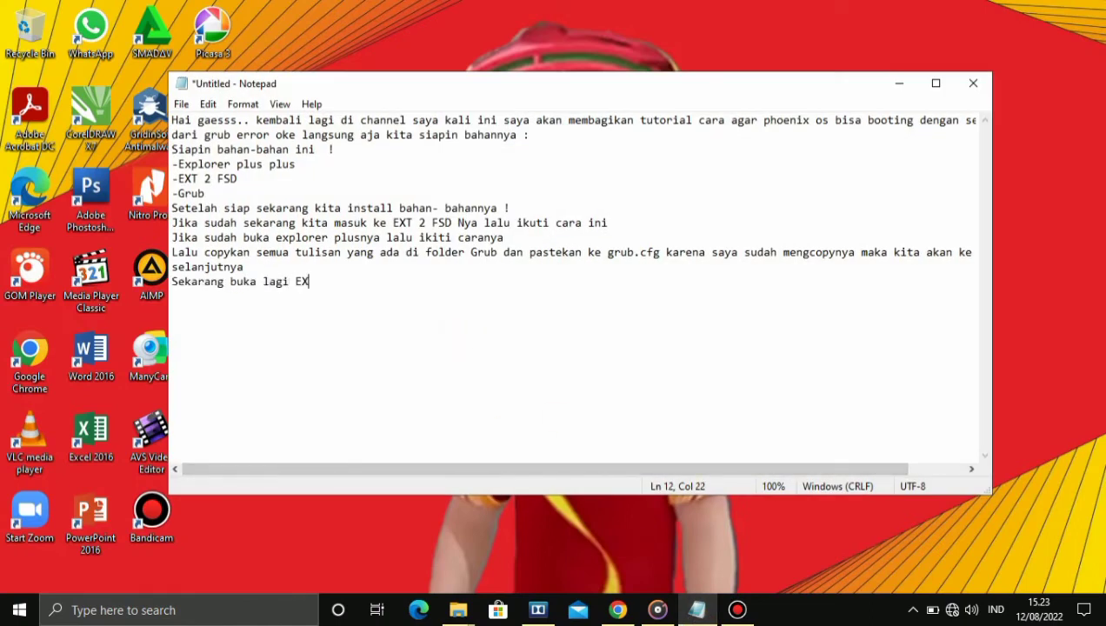
{"action": "type", "text": "T2"}
{"action": "key", "text": "BackSpace"}
{"action": "type", "text": "2 FSD NYA"}
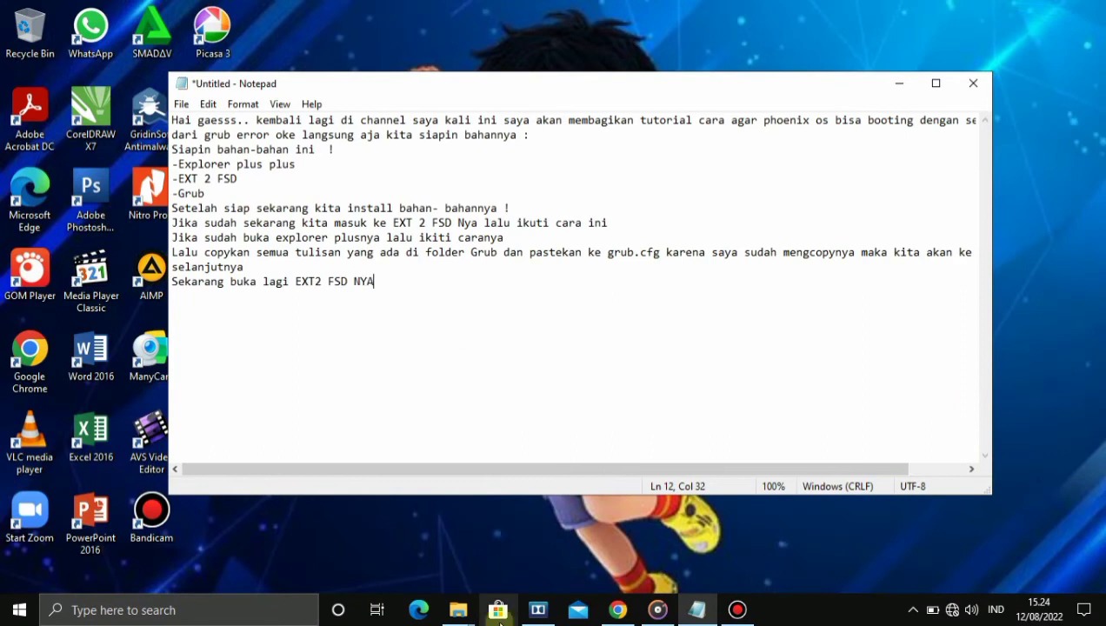
- Run Ext2 Volume Manager as administrator and minimize its window
{"action": "left_click", "coordinate": [20, 609]}
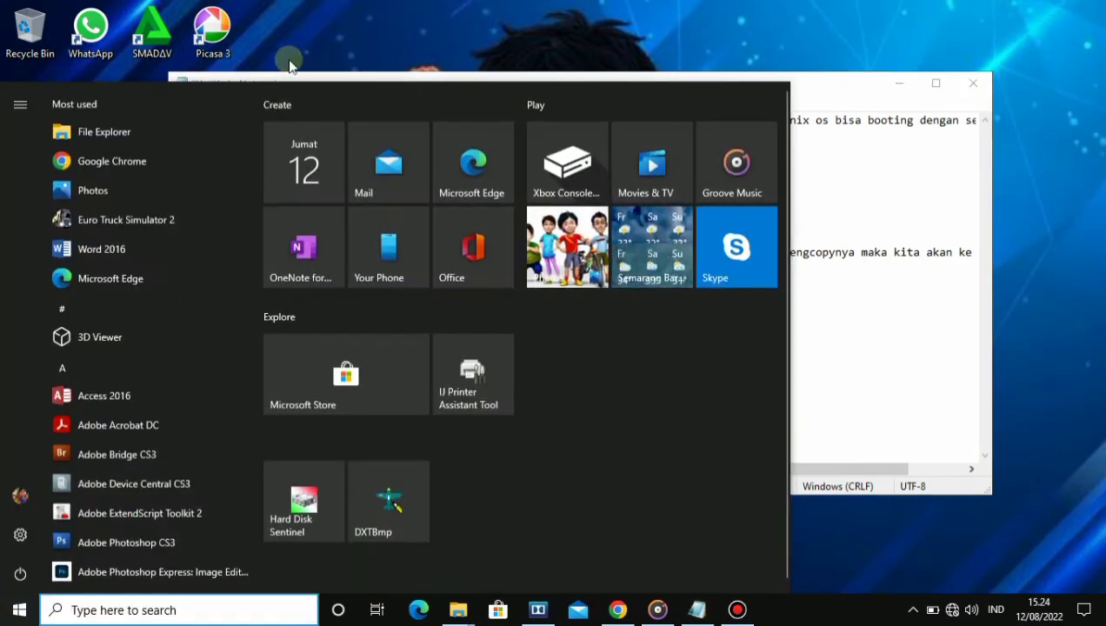
{"action": "left_click_drag", "start_coordinate": [251, 137], "coordinate": [248, 275]}
{"action": "left_click", "coordinate": [233, 218]}
{"action": "right_click", "coordinate": [201, 252]}
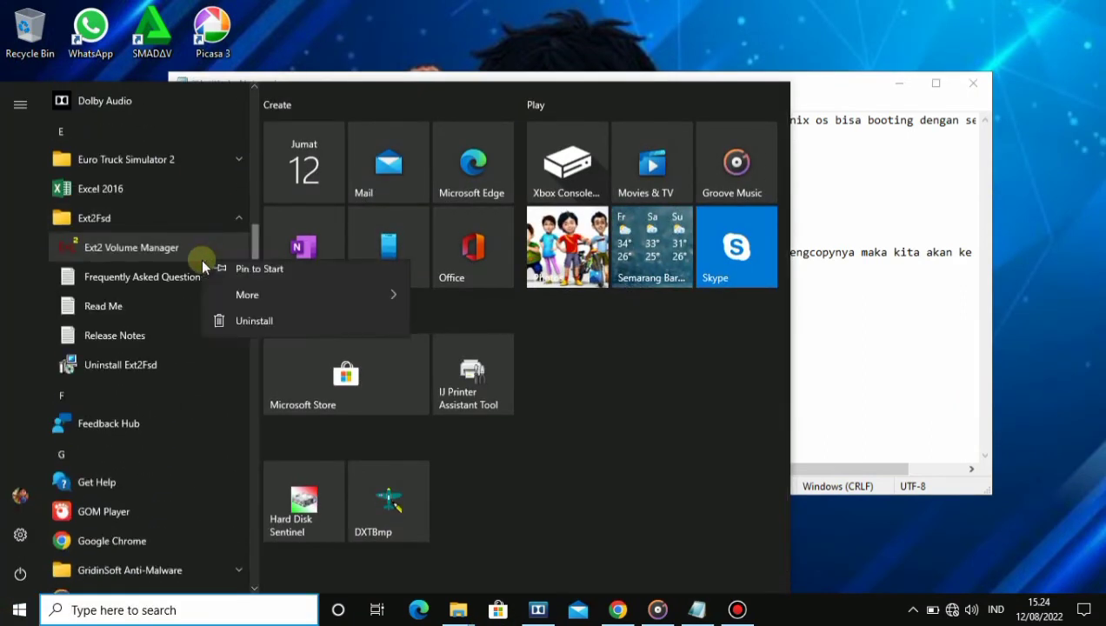
{"action": "mouse_move", "coordinate": [345, 304]}
{"action": "left_click", "coordinate": [453, 333]}
{"action": "left_click", "coordinate": [712, 103]}
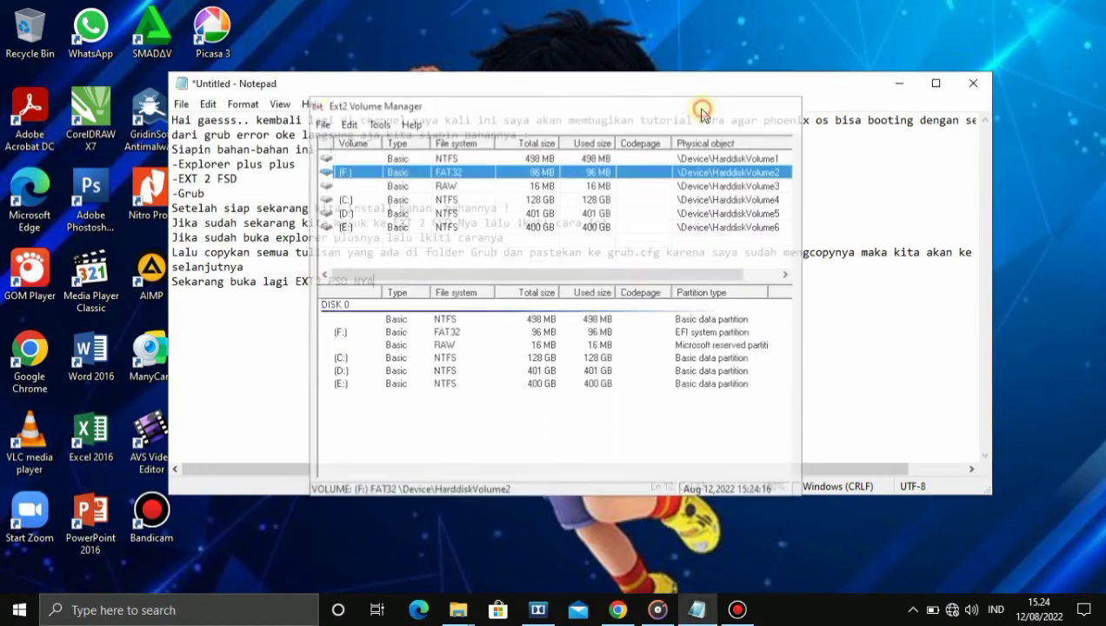
- Complete the note's last line with "ikuti langkah ini" and minimize the note
{"action": "type", "text": "i langkah in"}
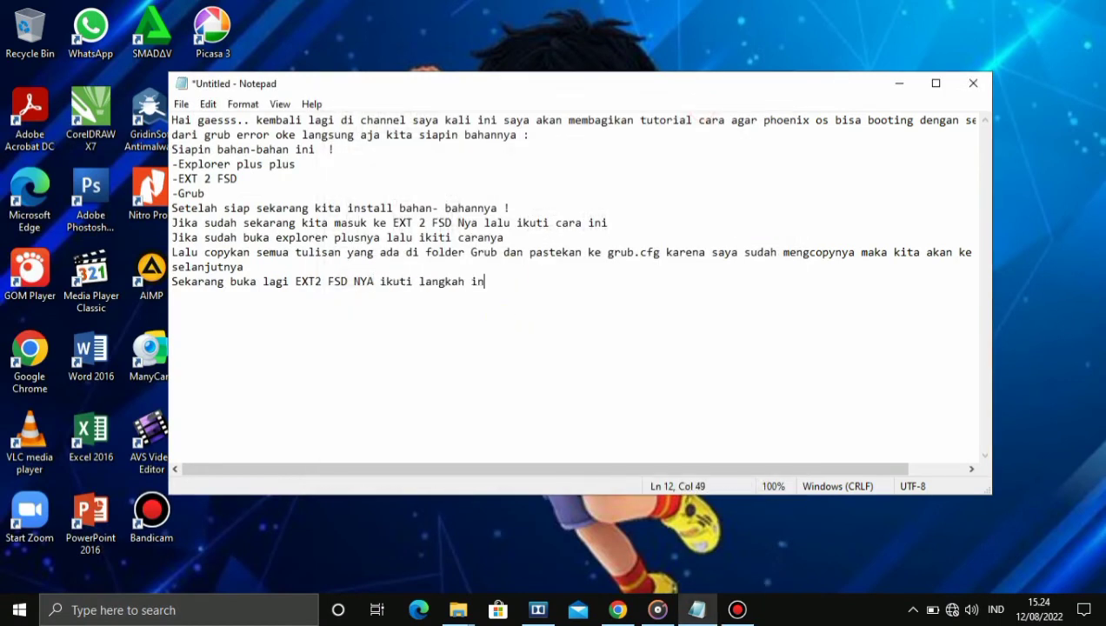
{"action": "type", "text": "i"}
{"action": "left_click", "coordinate": [899, 84]}
- Run Ext2 Volume Manager as administrator, remove drive letter F: from the 96 MB FAT32 volume and close the program
{"action": "left_click", "coordinate": [20, 609]}
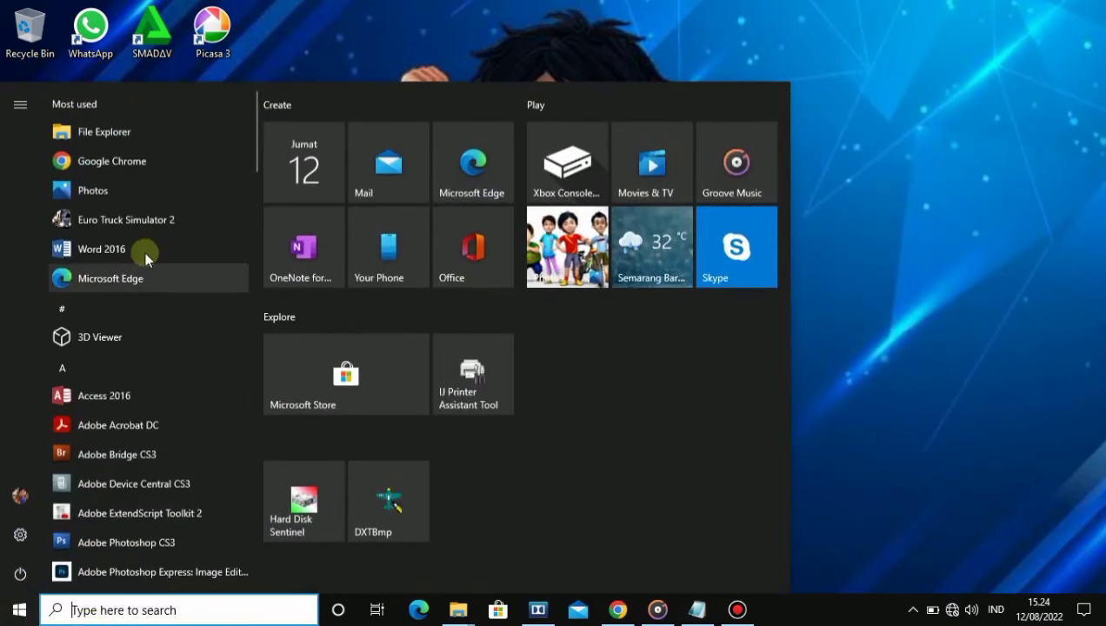
{"action": "left_click_drag", "start_coordinate": [252, 142], "coordinate": [227, 251]}
{"action": "left_click", "coordinate": [227, 269]}
{"action": "right_click", "coordinate": [226, 298]}
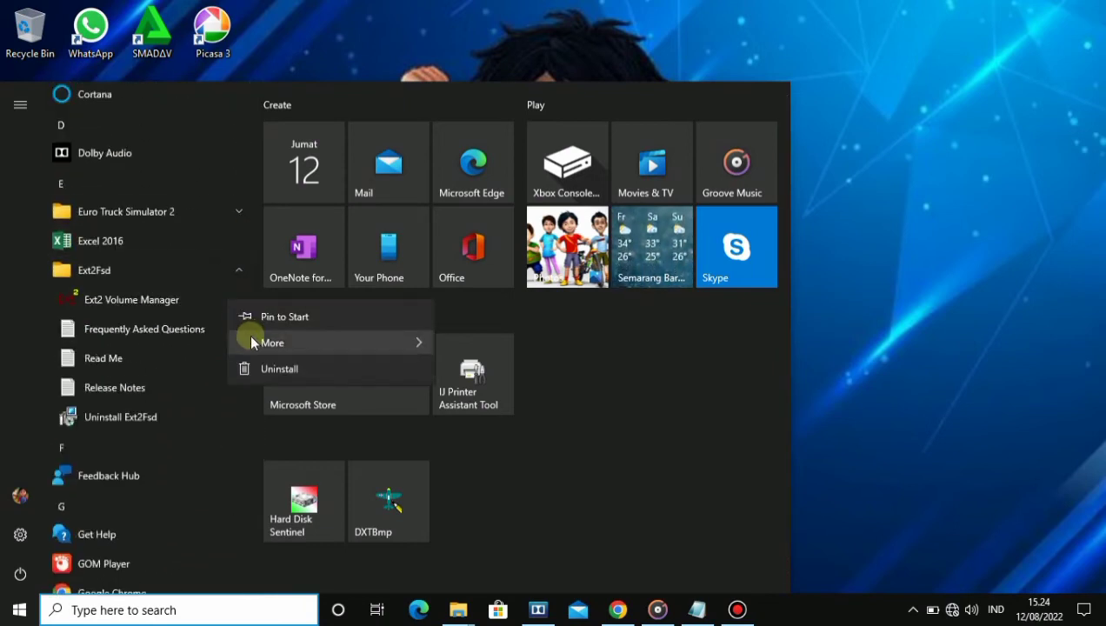
{"action": "mouse_move", "coordinate": [252, 342]}
{"action": "left_click", "coordinate": [452, 375]}
{"action": "right_click", "coordinate": [435, 172]}
{"action": "left_click", "coordinate": [452, 175]}
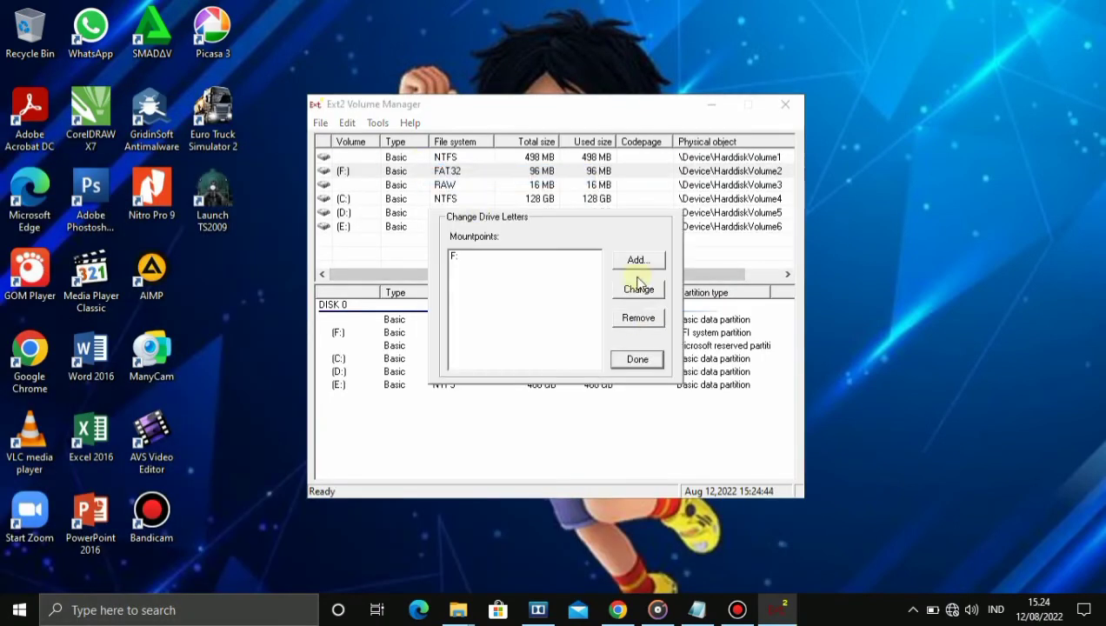
{"action": "left_click", "coordinate": [454, 255]}
{"action": "left_click", "coordinate": [638, 319]}
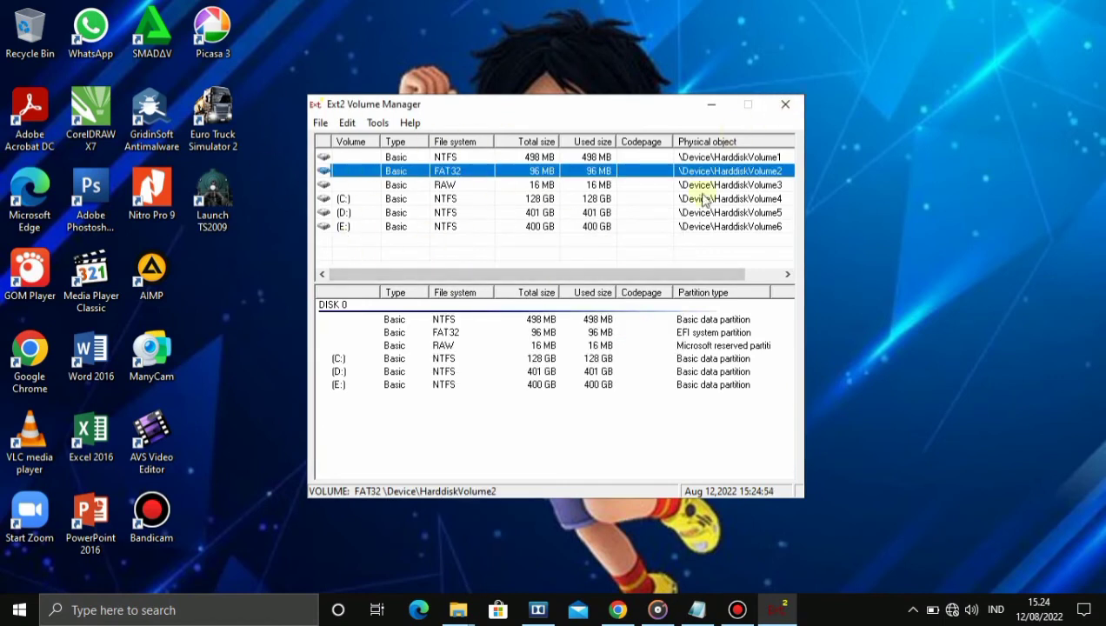
{"action": "left_click", "coordinate": [785, 105]}
- Add the note line "Jika sudah restart laptop atau pcnya dan Taaraa phoenix os sudah bisa booting !!"
{"action": "left_click", "coordinate": [695, 608]}
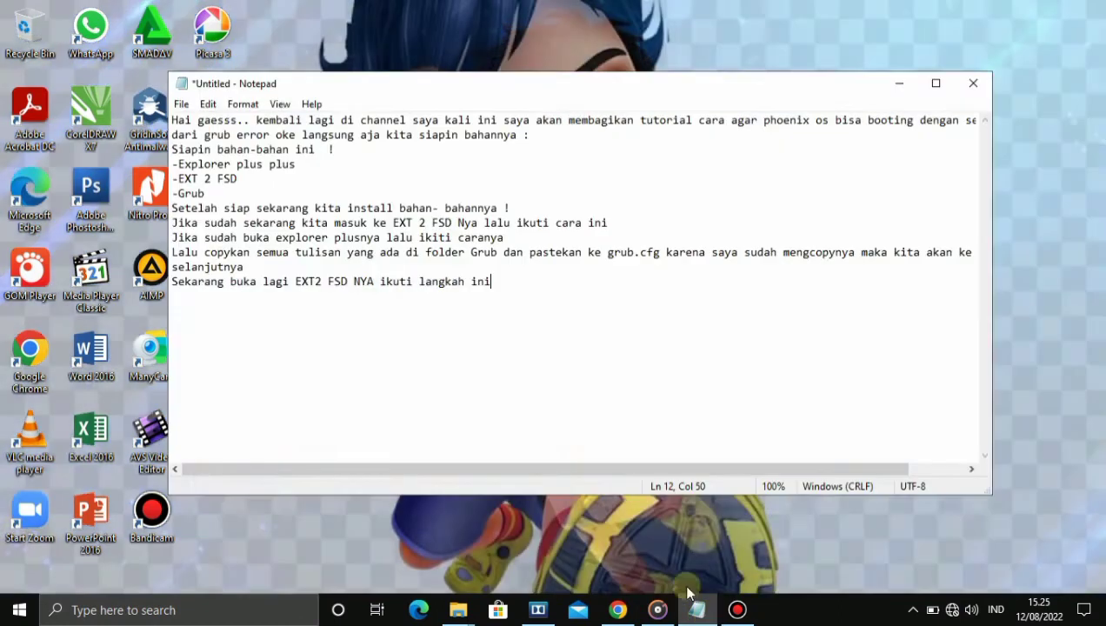
{"action": "type", "text": "Jika sudah restart laptop atau pcnya dan Taaraa"}
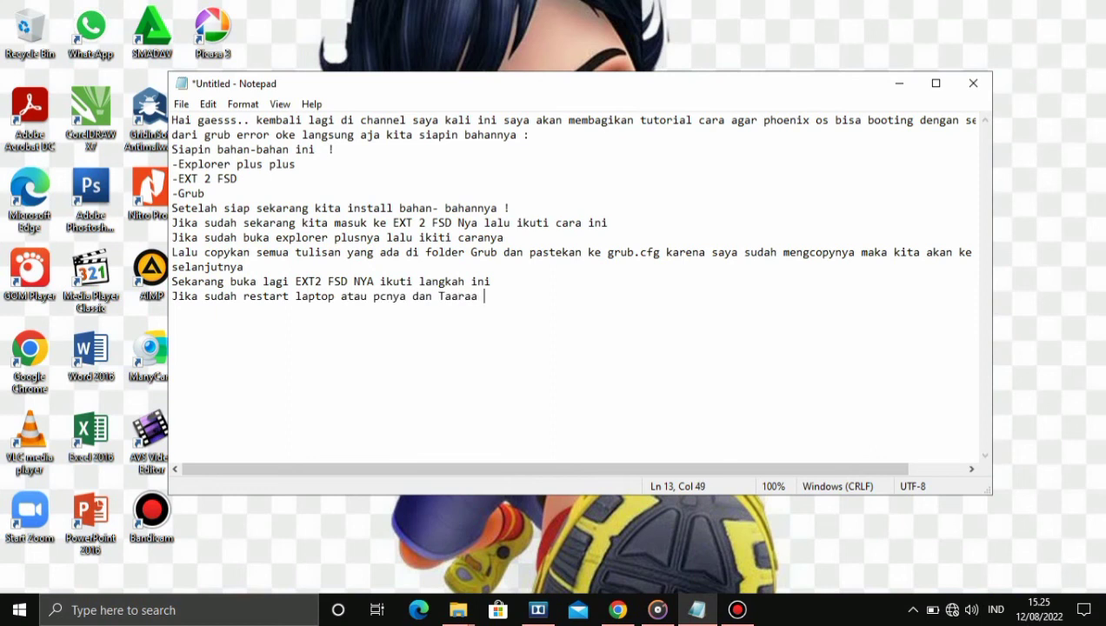
{"action": "type", "text": "sudah bisa booting !"}
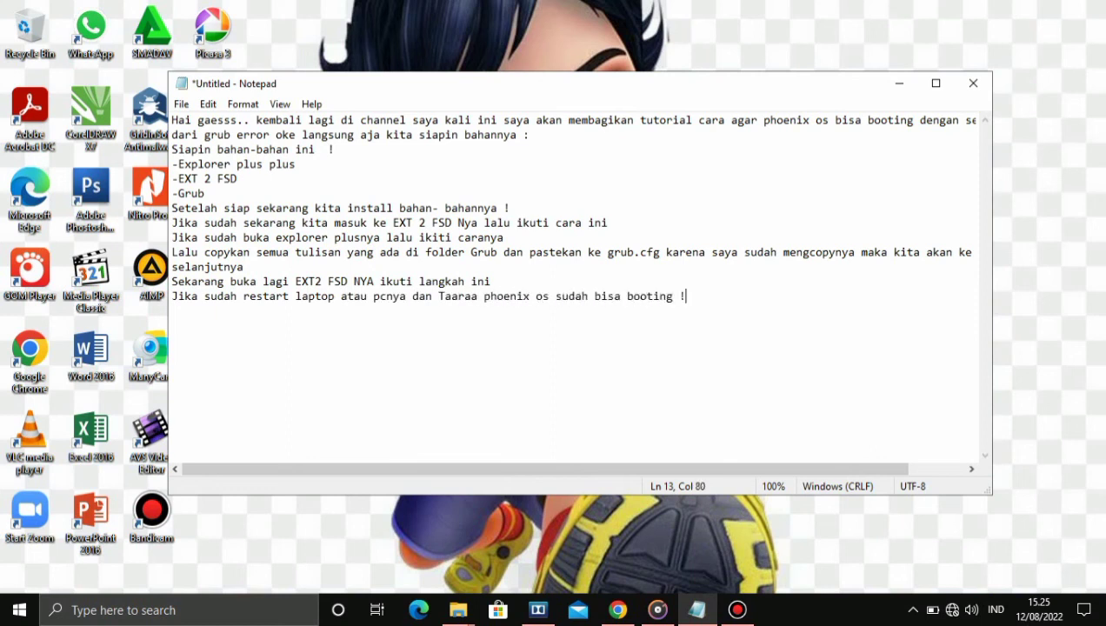
- Add the closing note line "Sekian tutorial kali ini kurang lebihnya mohon maaf janlup subscribe yaa thanks !!"
{"action": "type", "text": "Sekian tutorial ka"}
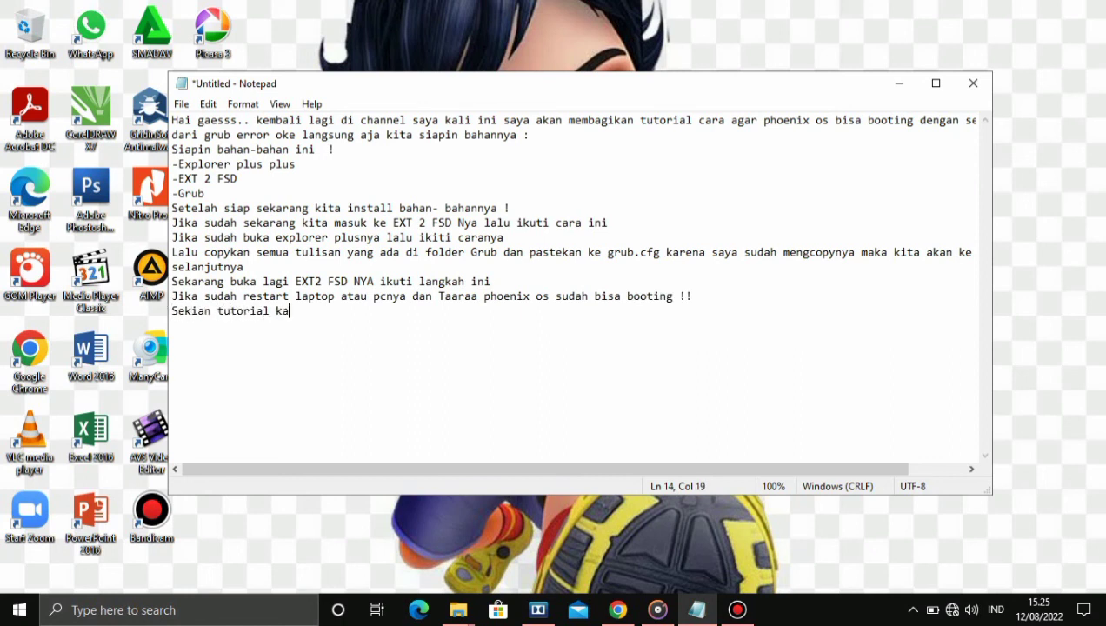
{"action": "type", "text": "li ini kurang lebih"}
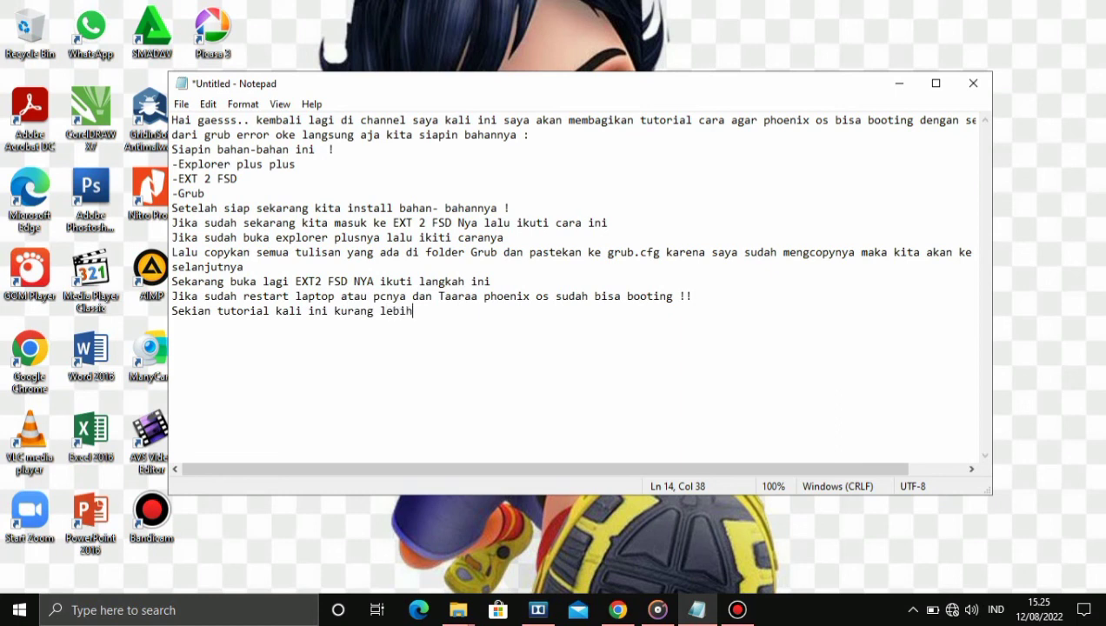
{"action": "type", "text": "nya mohon maaf janlup "}
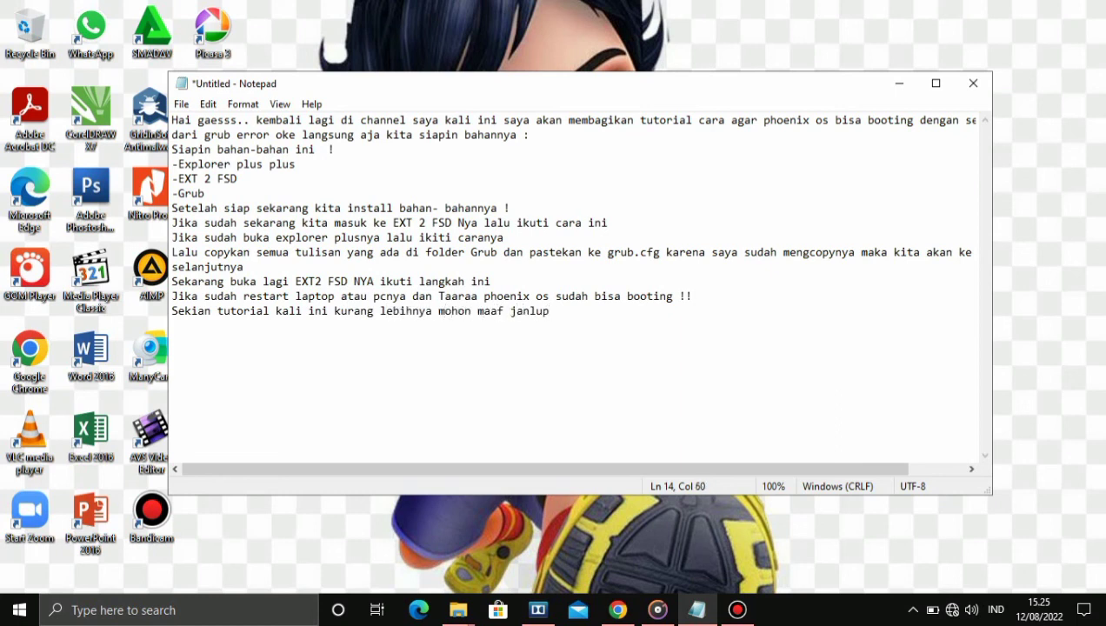
{"action": "type", "text": "subscribe yaa than"}
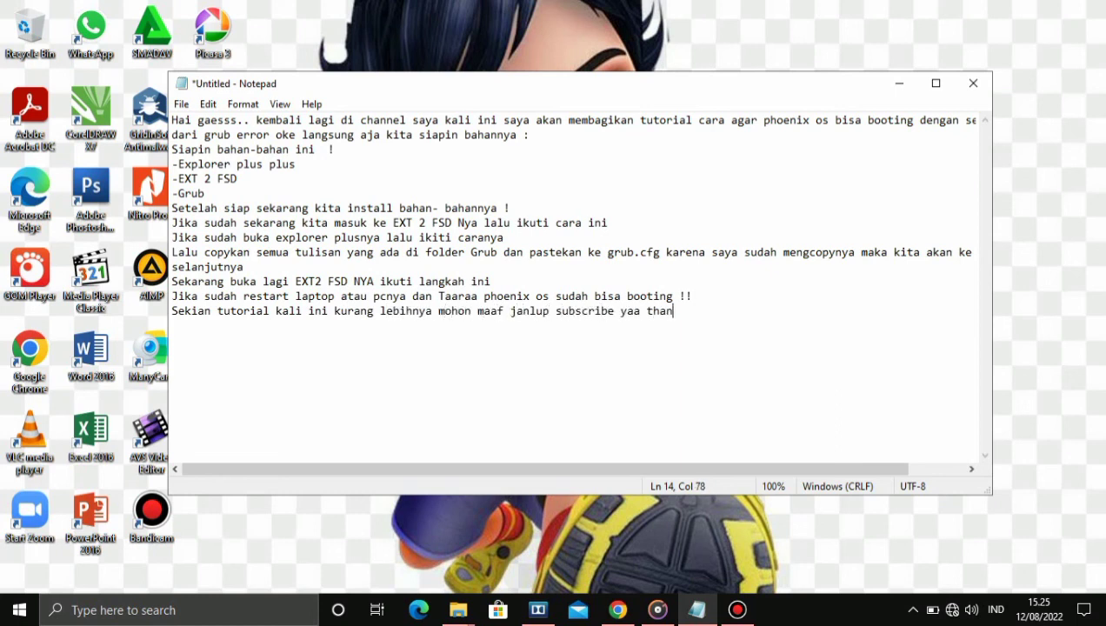
{"action": "type", "text": "ks !!"}
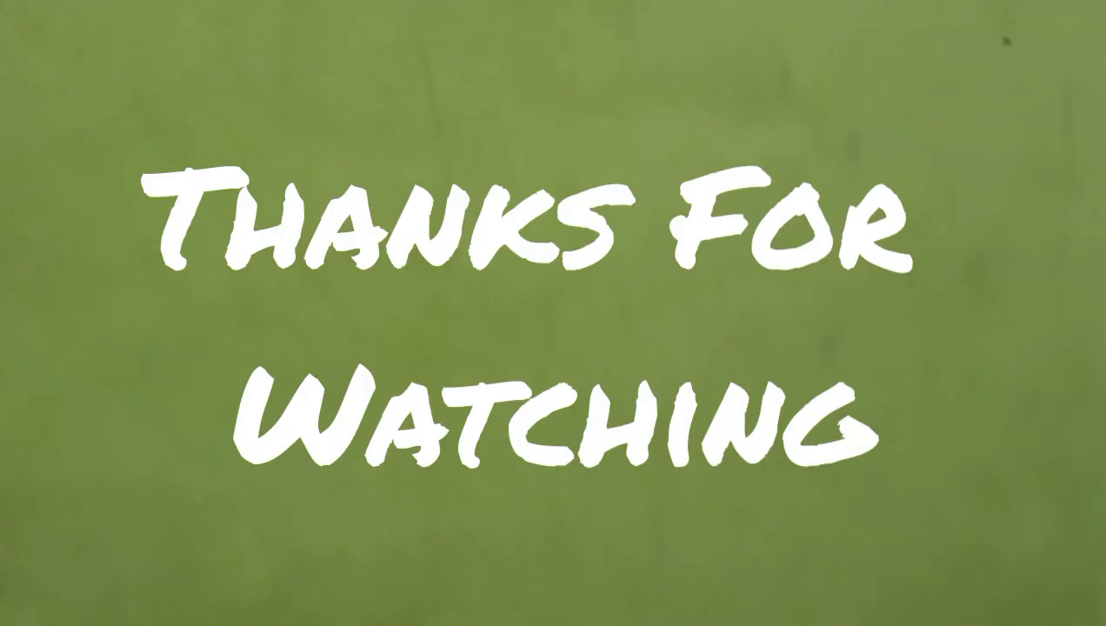